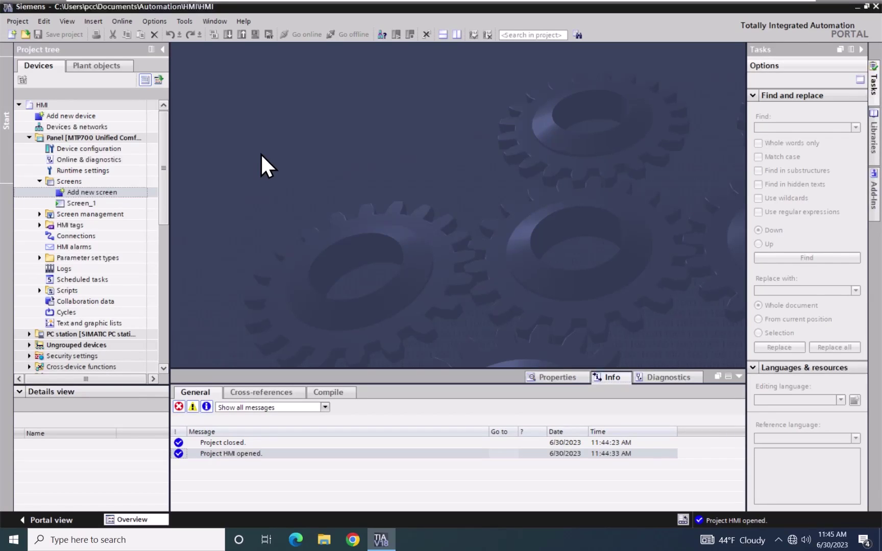
Step: Rename the panel's Screen_1 in the Screens folder to 'Main'
click(84, 179)
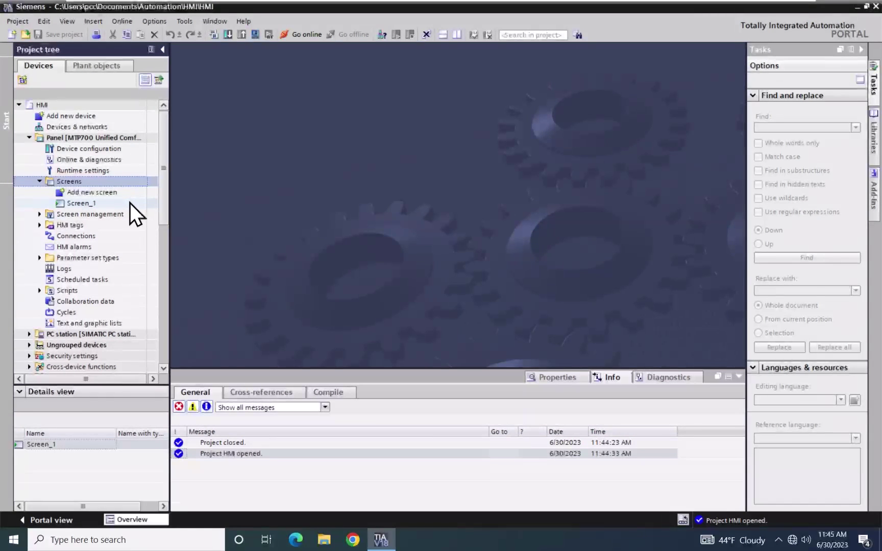
right_click(62, 203)
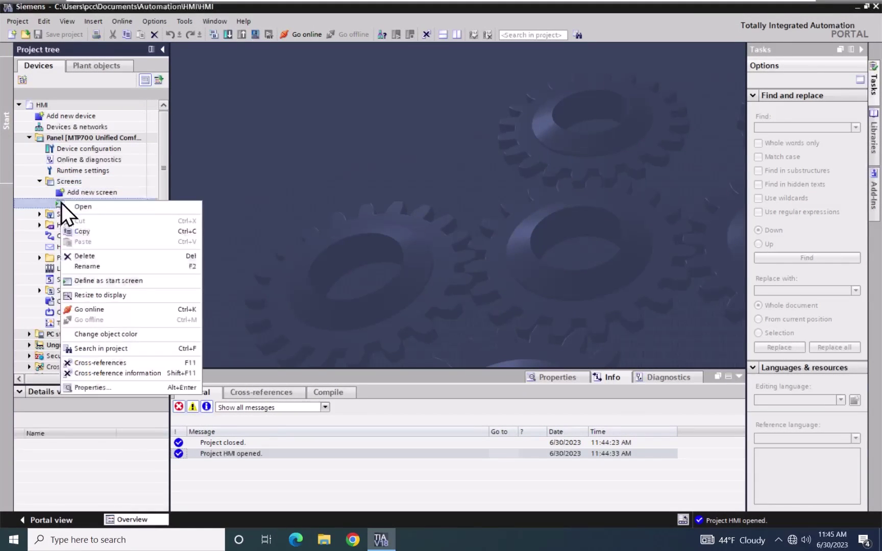
click(107, 266)
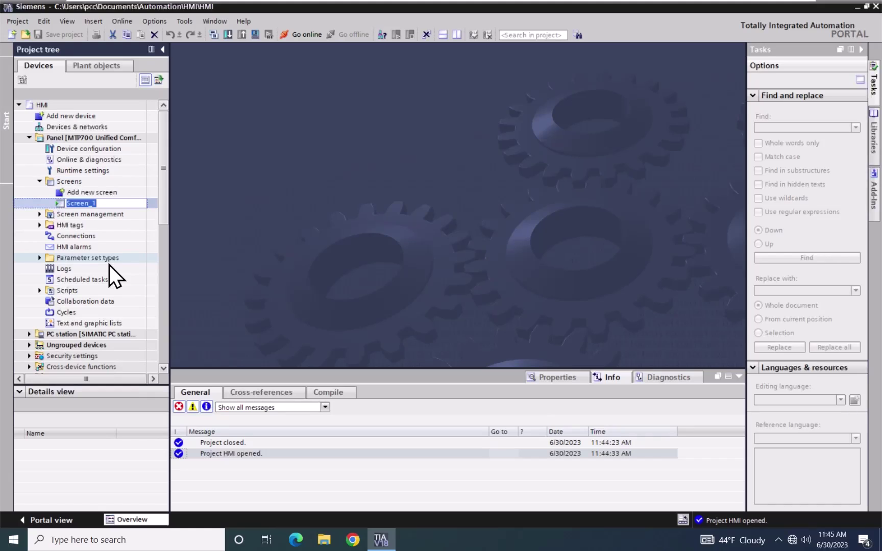
text(Main)
key(Return)
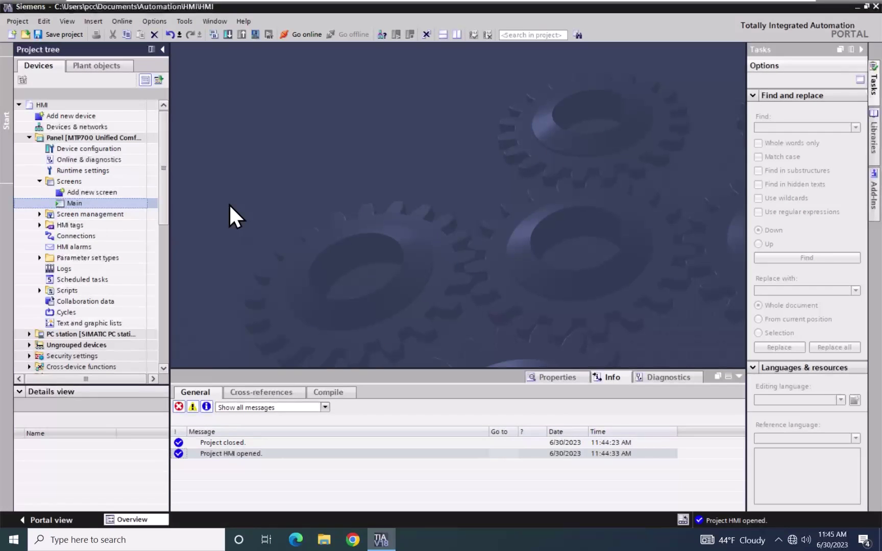
Step: Add a new screen and rename it 'Screen Window'
double_click(57, 191)
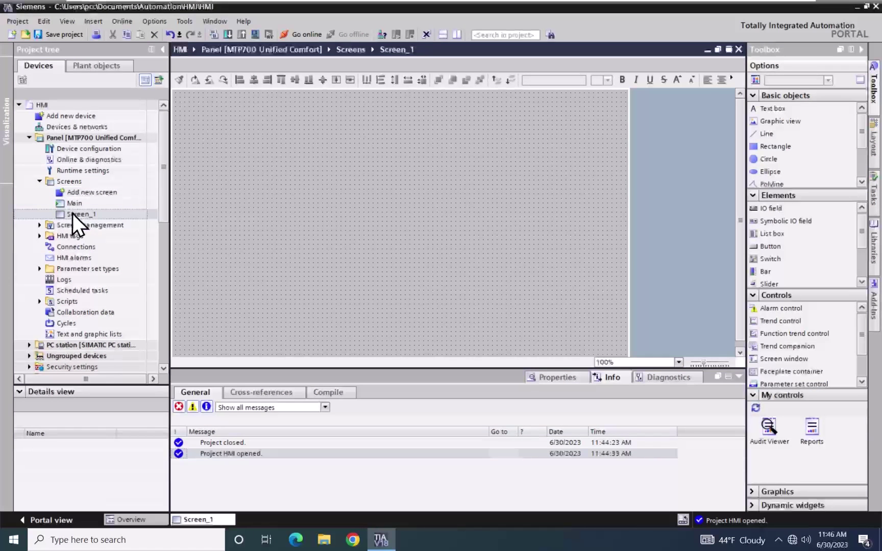
right_click(60, 215)
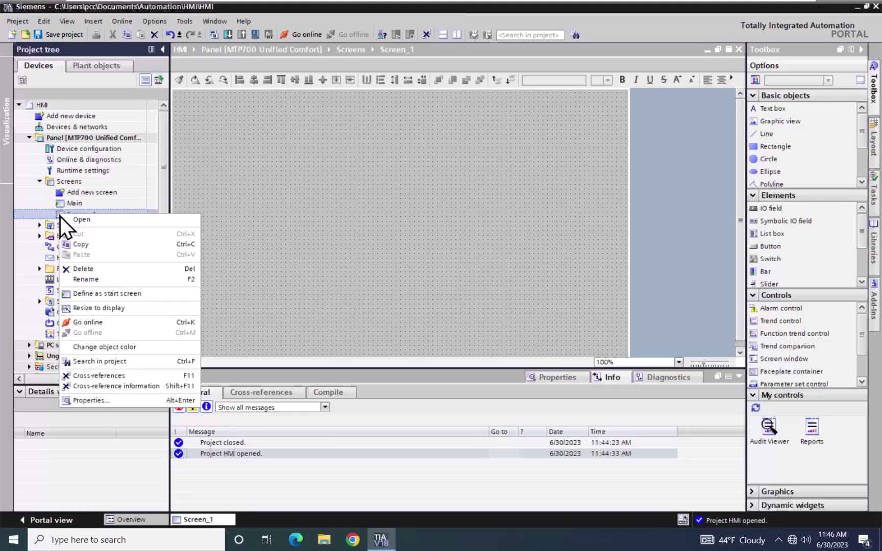
click(85, 280)
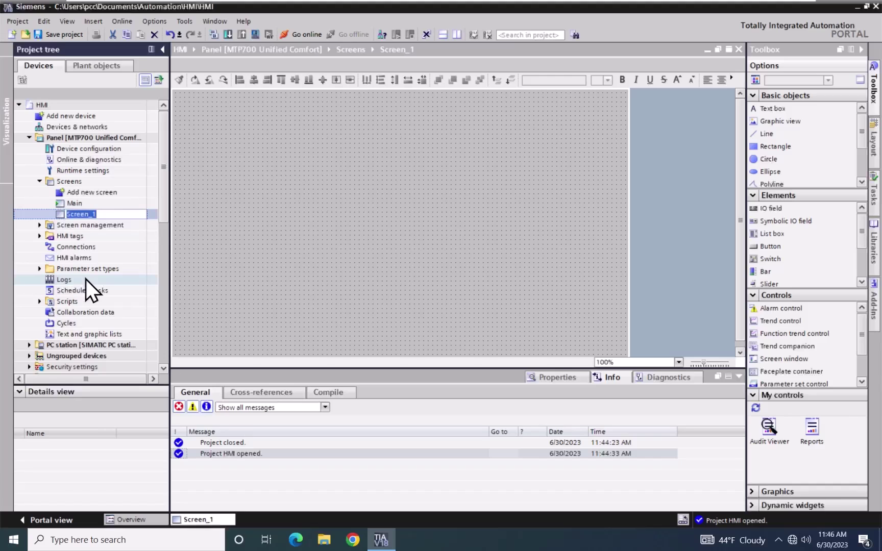
text(S)
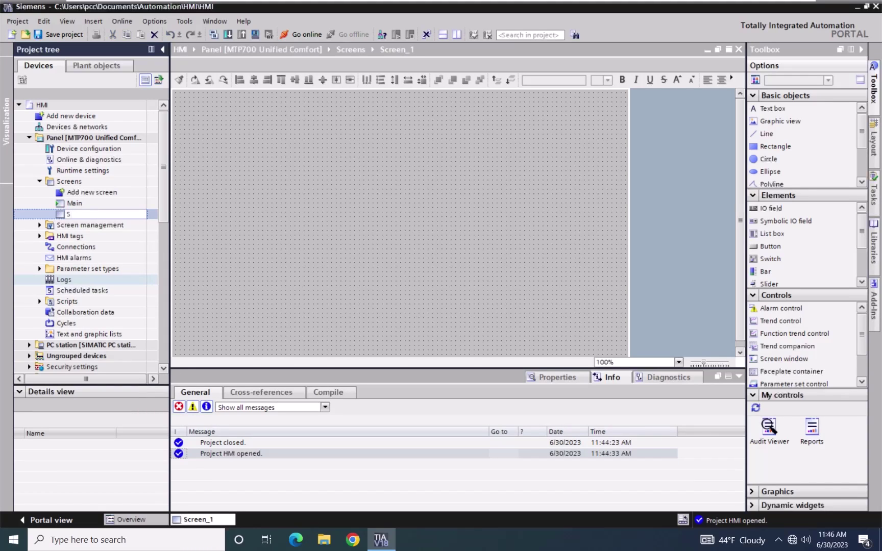
text(creen Window)
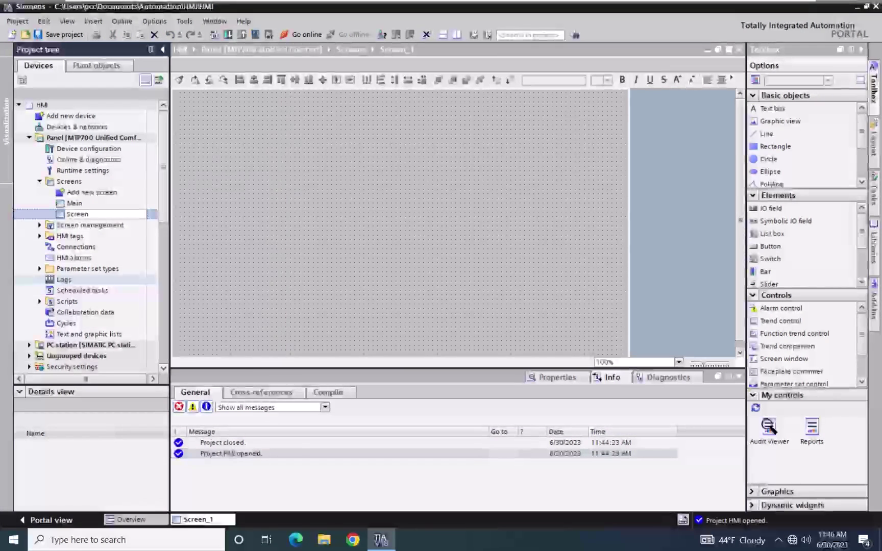
key(Return)
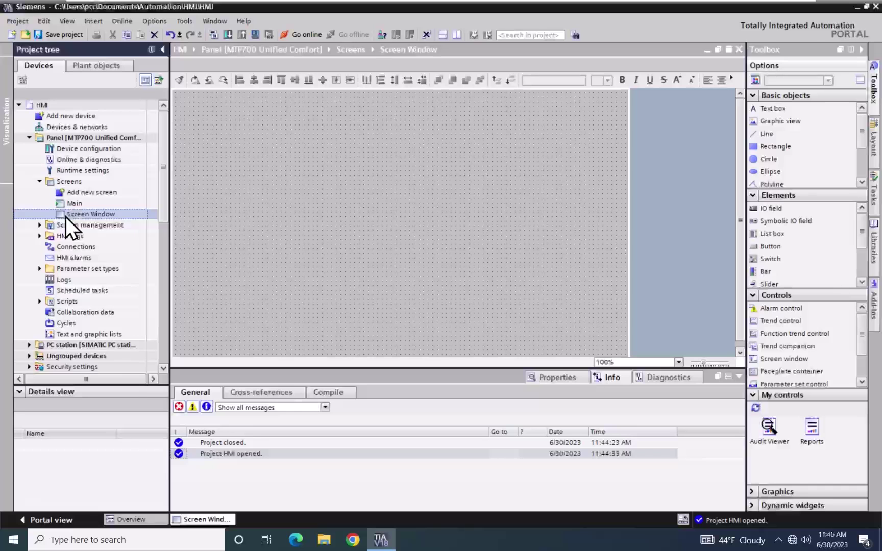
Step: Place a size-19 text box reading 'Screen Window', moved to the top and centred horizontally
click(752, 108)
drag(751, 108, 385, 121)
click(608, 82)
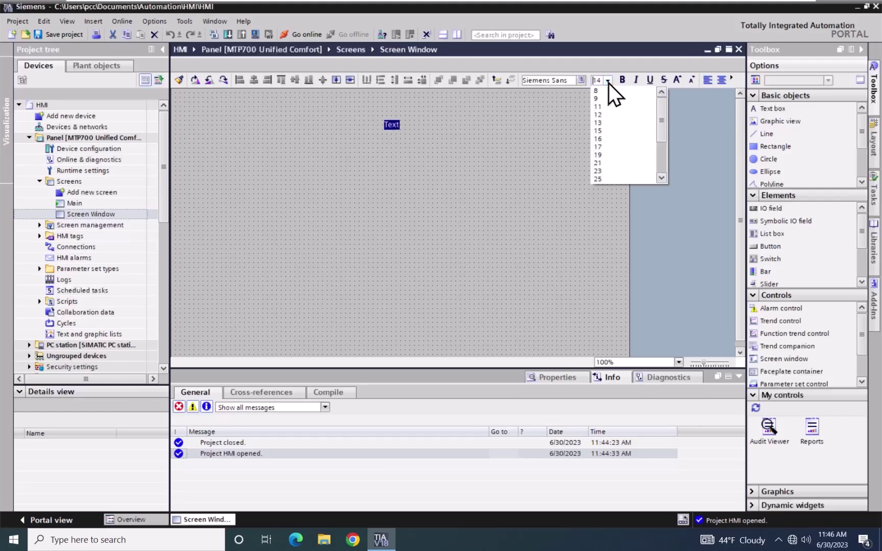
click(602, 156)
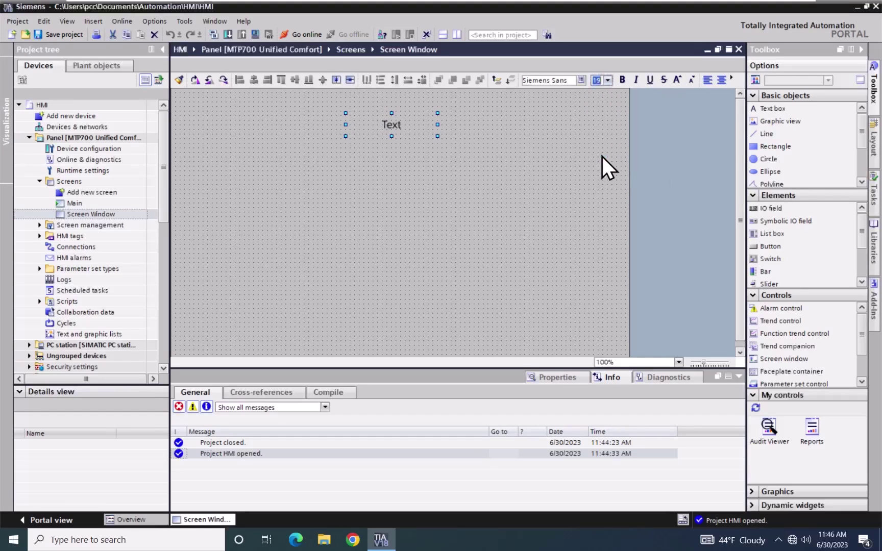
double_click(390, 124)
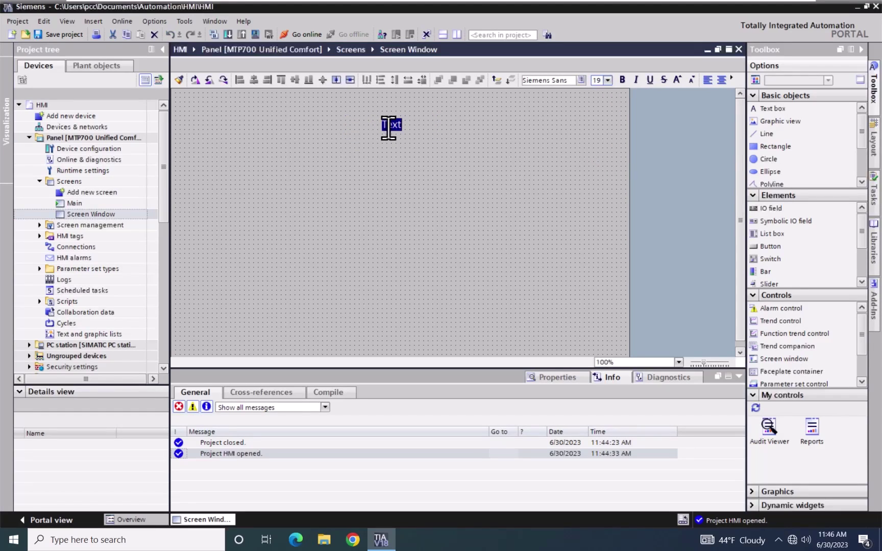
text(Scre)
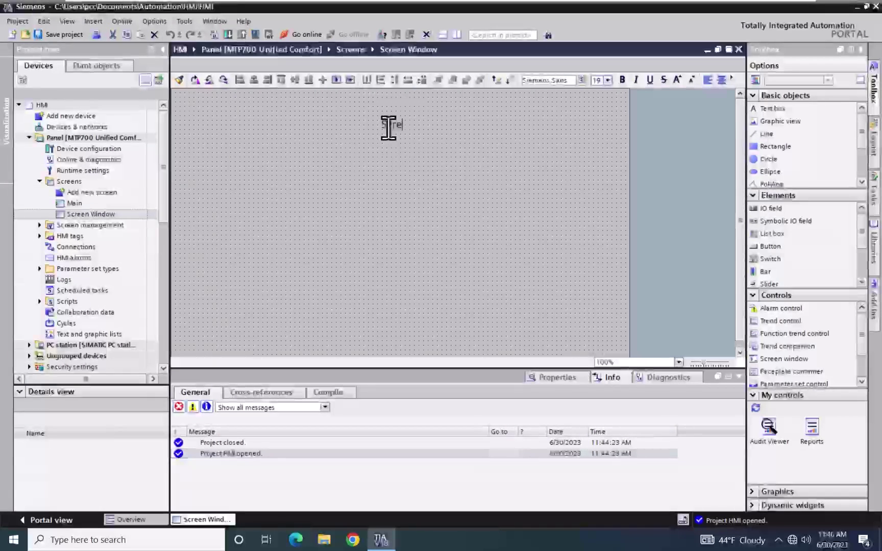
text(en Window)
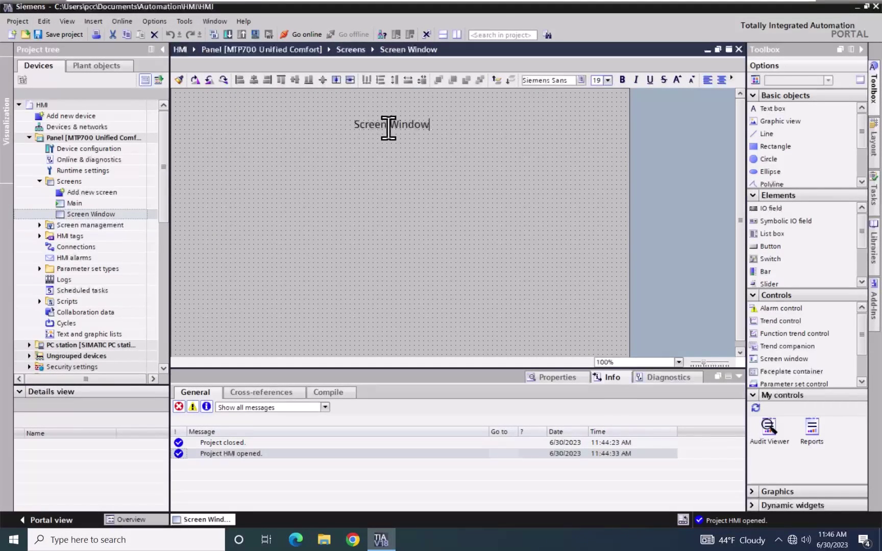
key(Escape)
drag(386, 132, 406, 102)
click(336, 80)
click(338, 82)
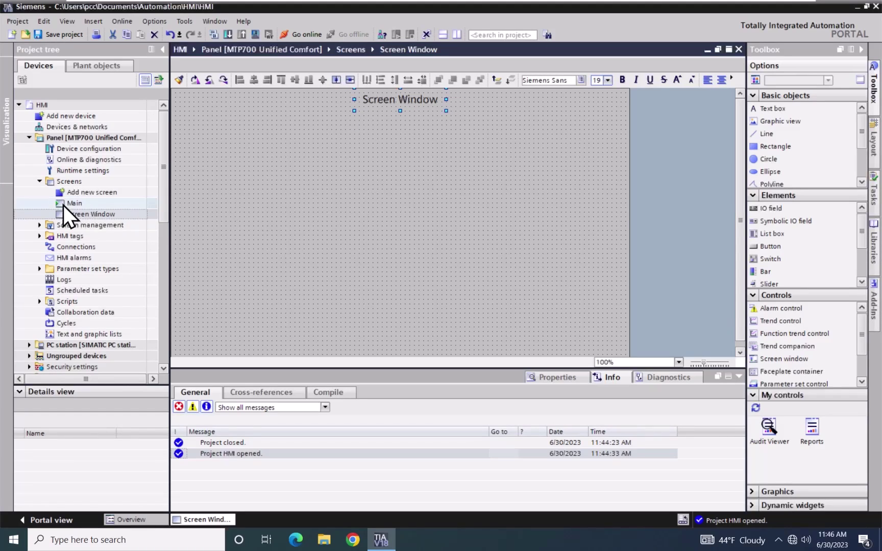
Step: Add a third screen, rename it 'Tools', and focus its empty canvas
double_click(55, 191)
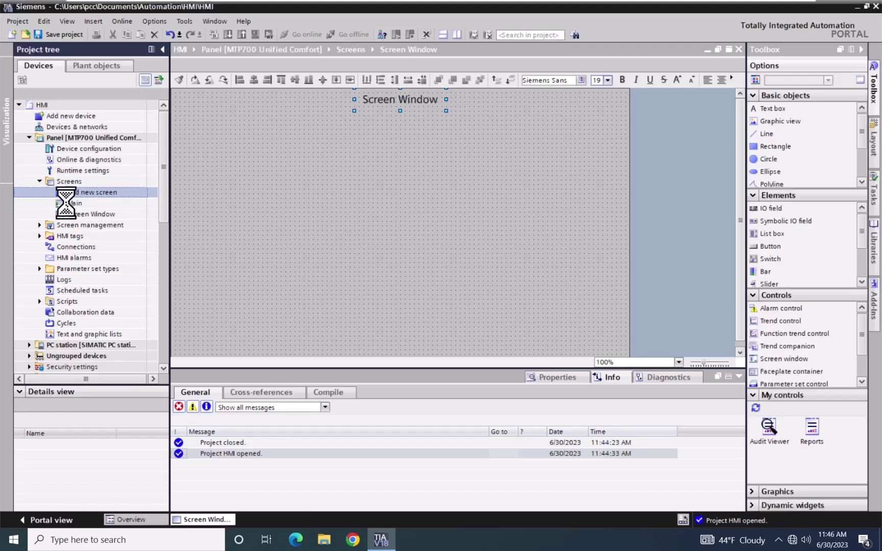
right_click(60, 225)
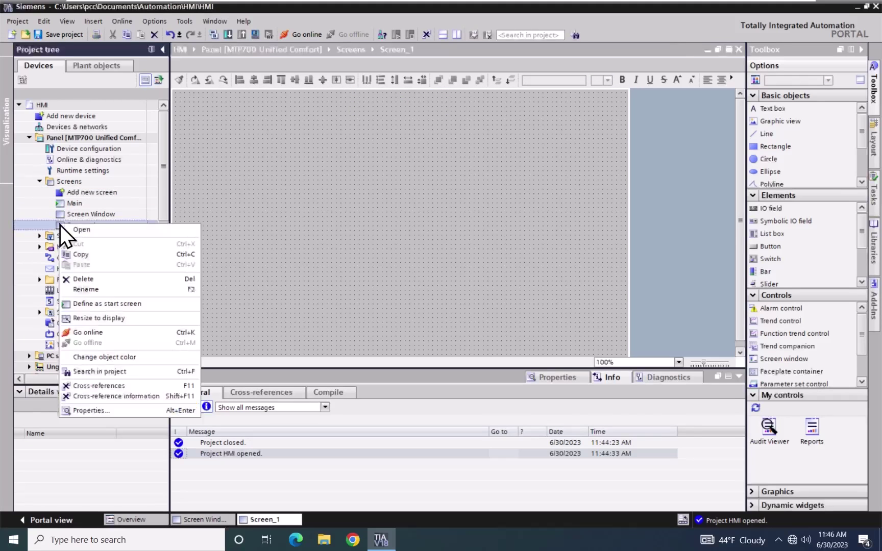
click(107, 291)
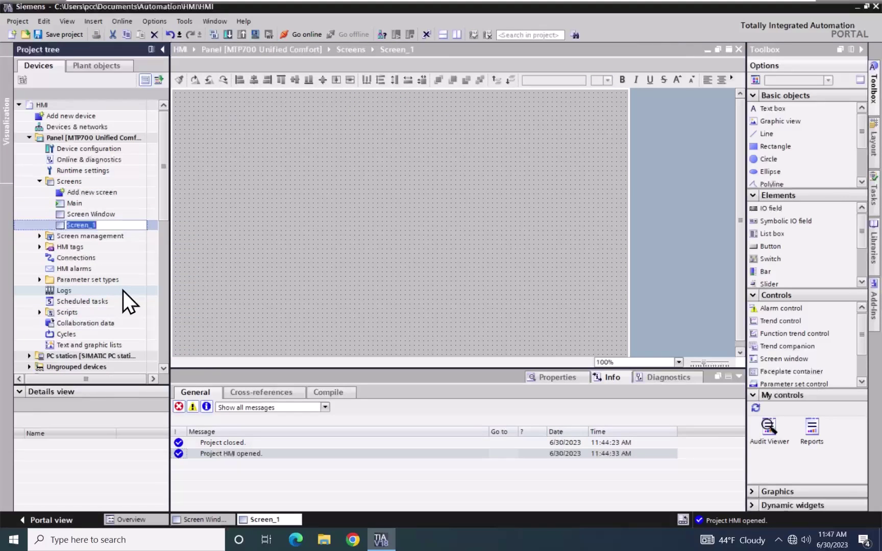
text(Tool)
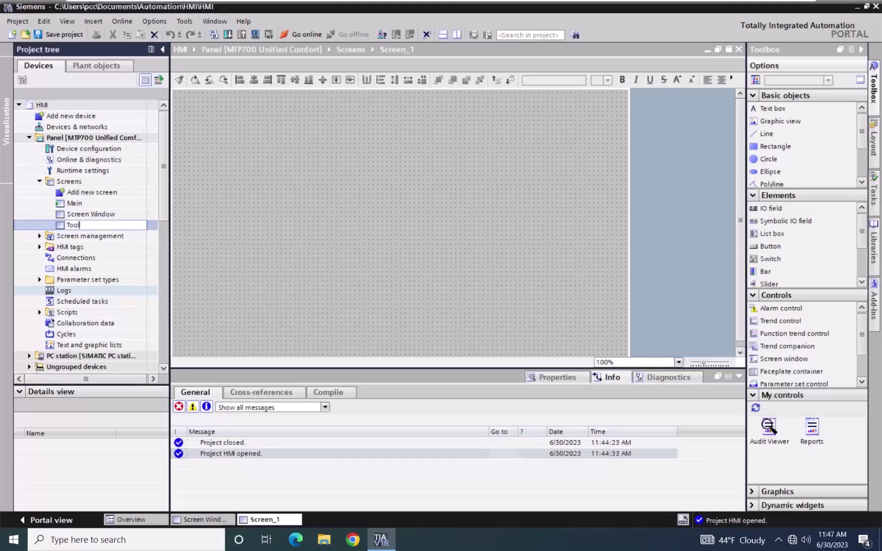
text(s)
key(Return)
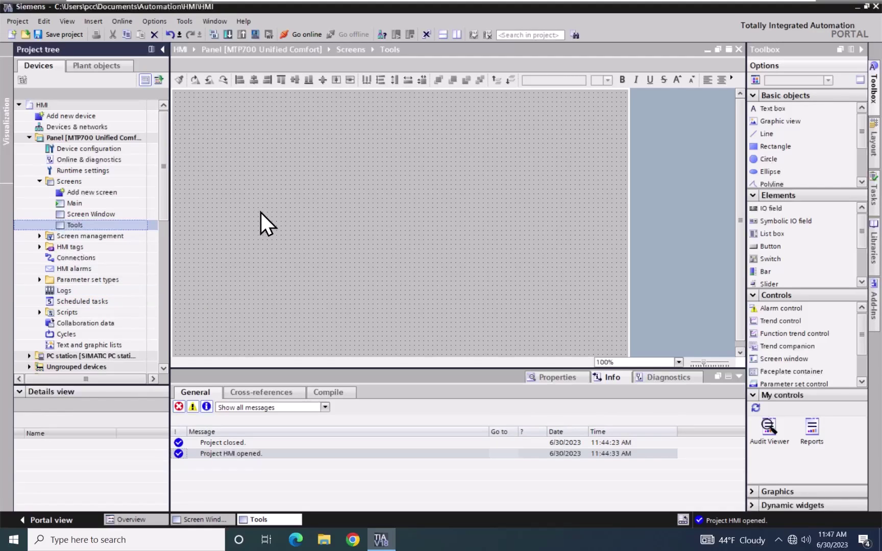
click(261, 213)
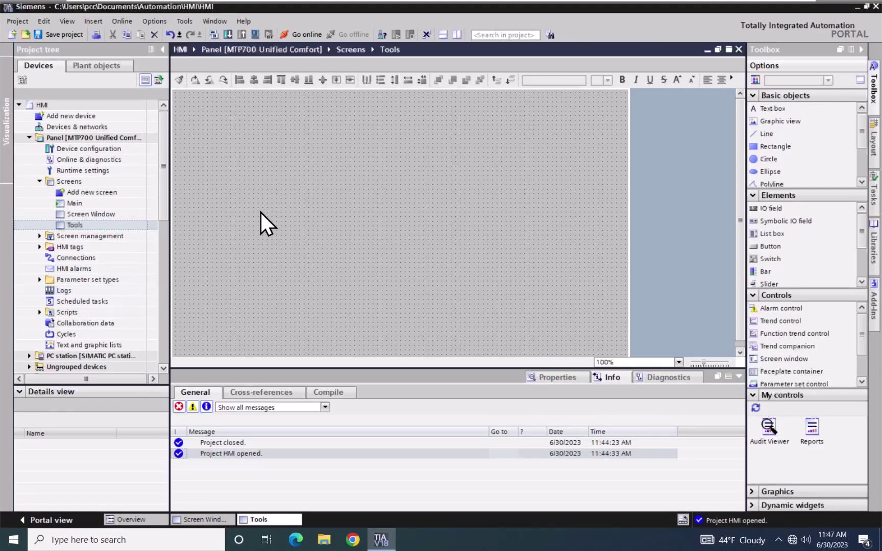
Step: Copy the Screen Window title text and paste it onto the Tools screen
double_click(58, 215)
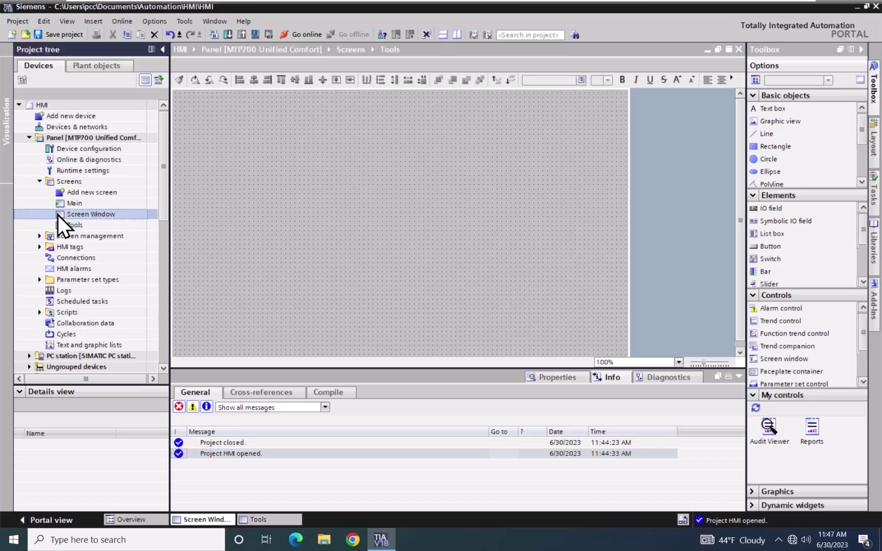
right_click(403, 102)
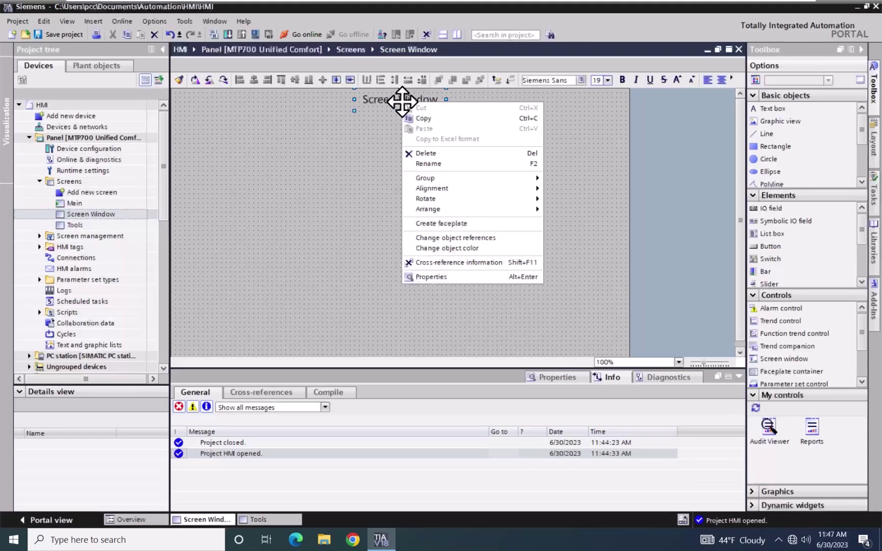
click(425, 118)
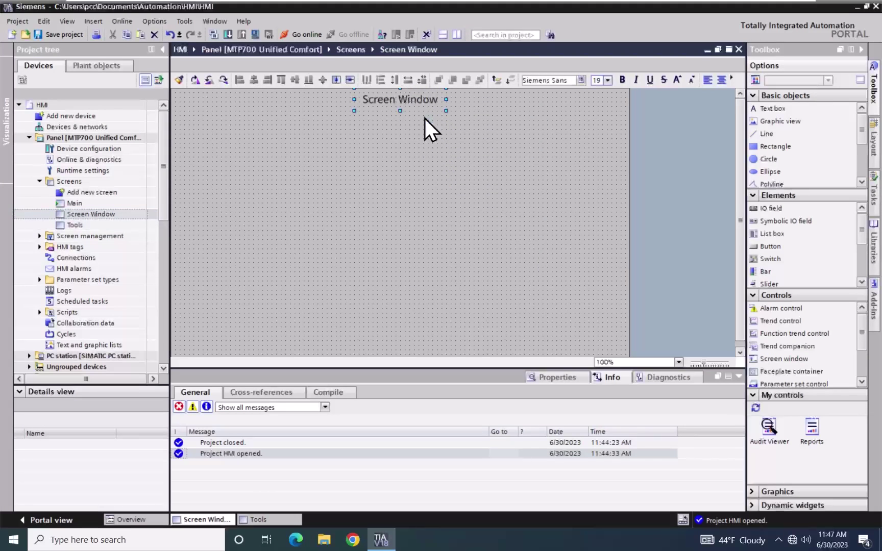
double_click(59, 225)
right_click(346, 123)
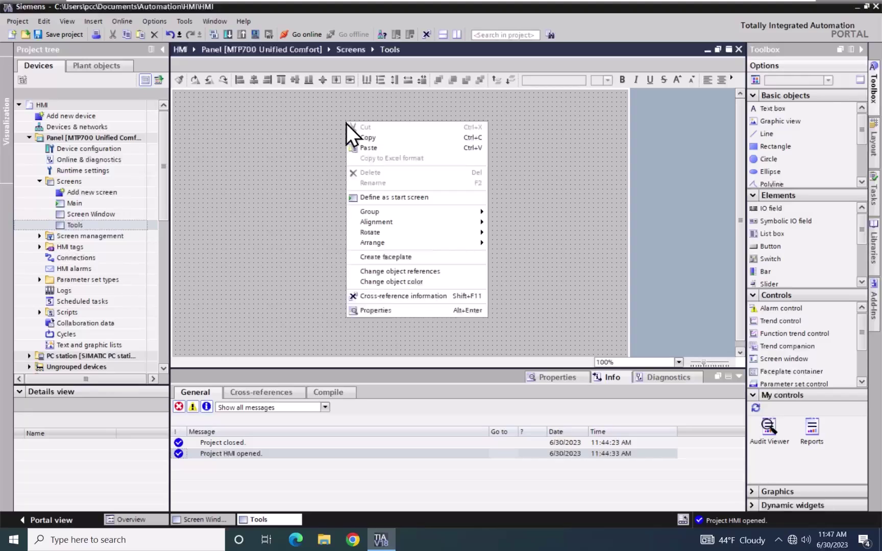
click(368, 148)
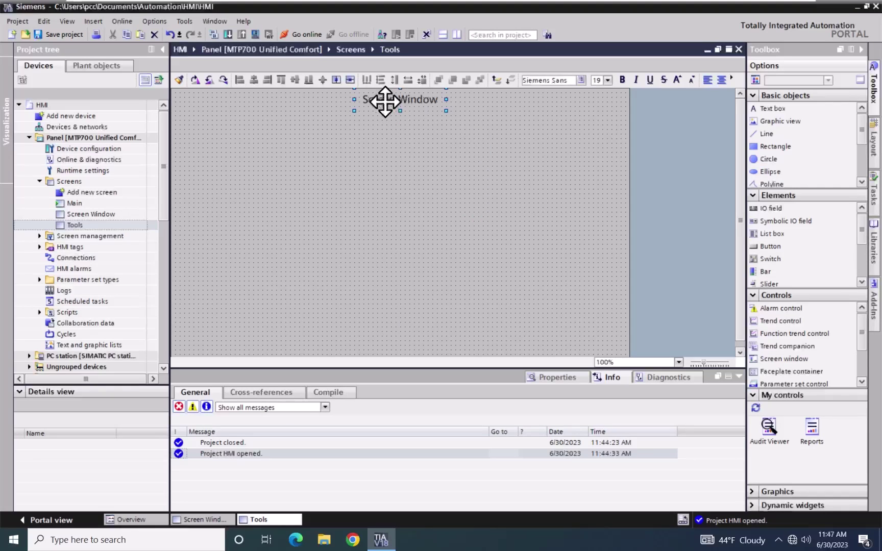
Step: Change the pasted title's wording to 'Tools'
double_click(385, 102)
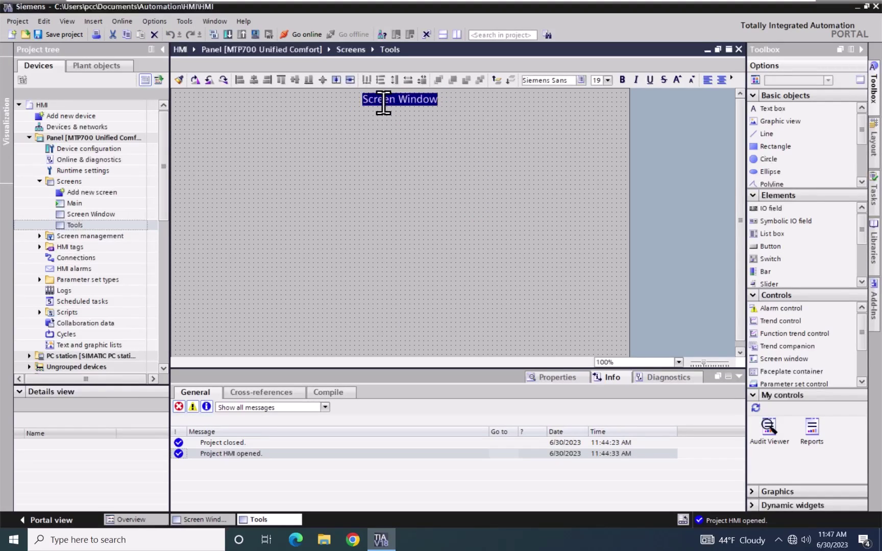
text(Tools)
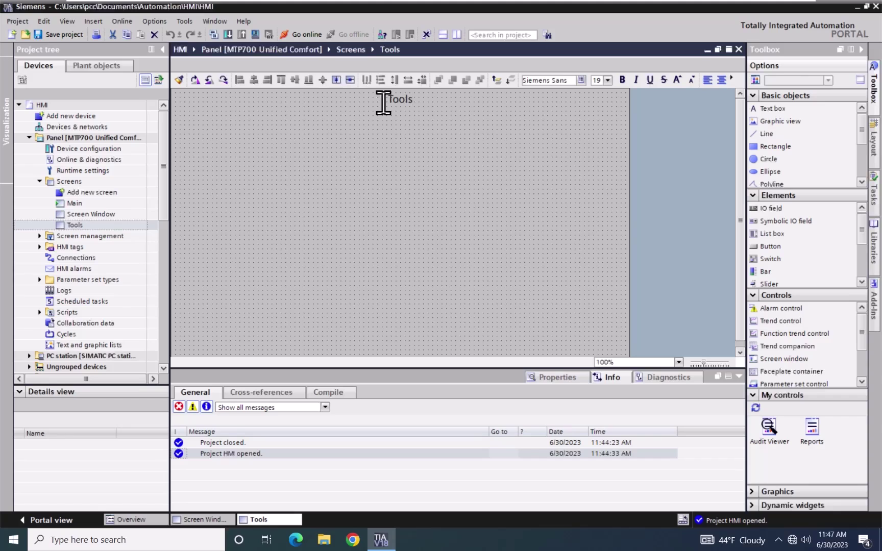
key(Return)
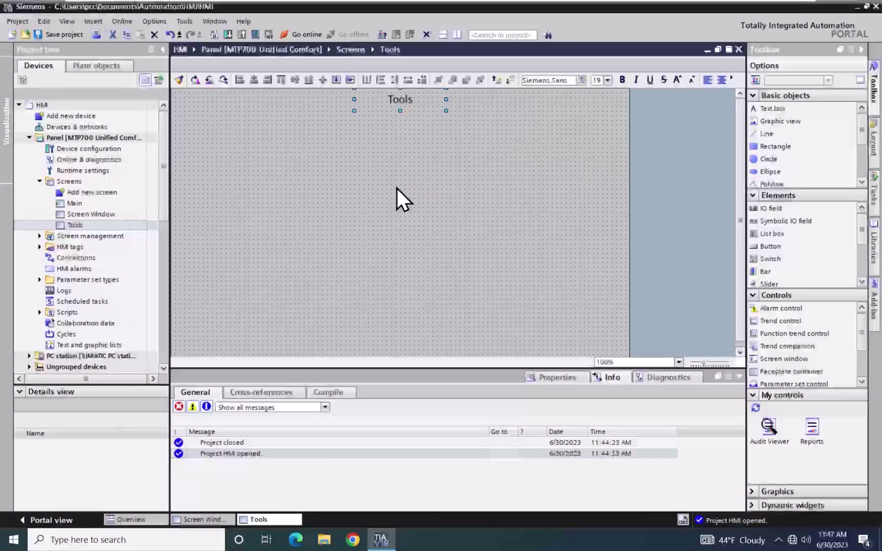
click(397, 188)
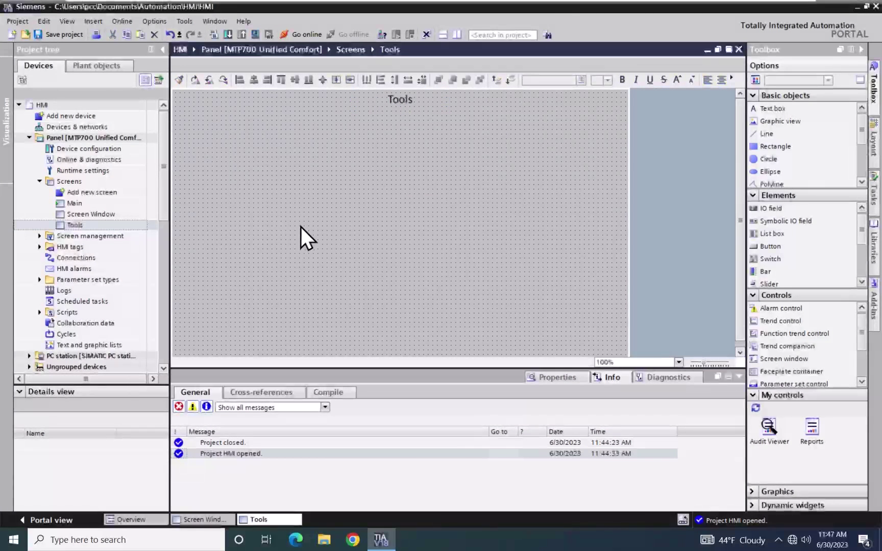
double_click(62, 202)
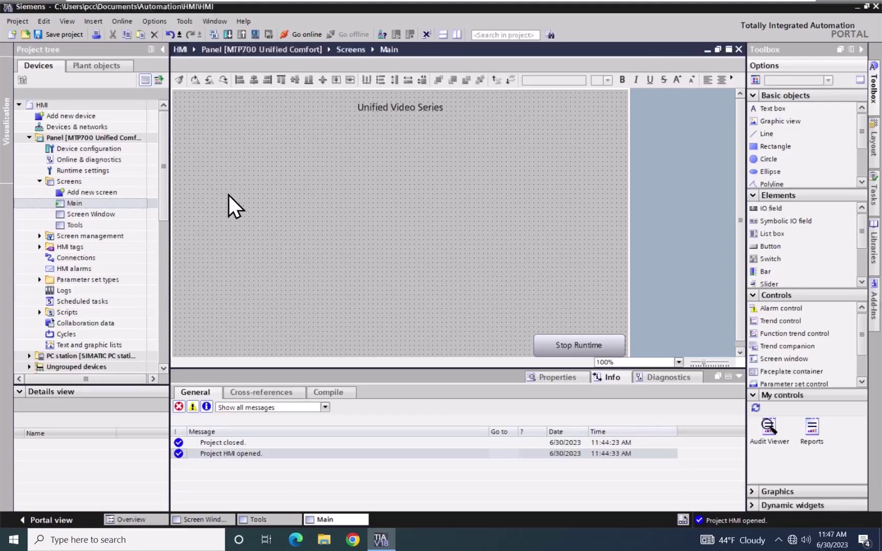
Step: Drag Screen Window onto Main as a button and confirm its Release event runs ChangeScreen
click(58, 213)
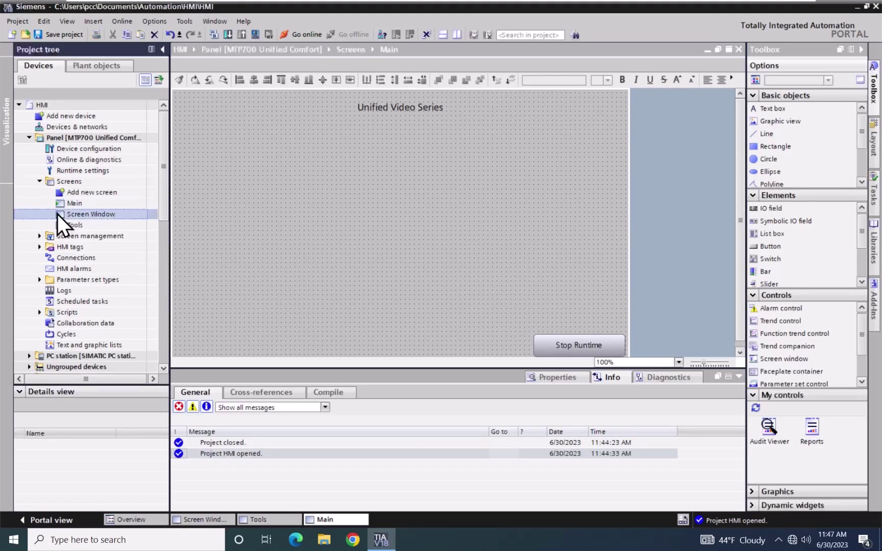
drag(59, 214, 176, 119)
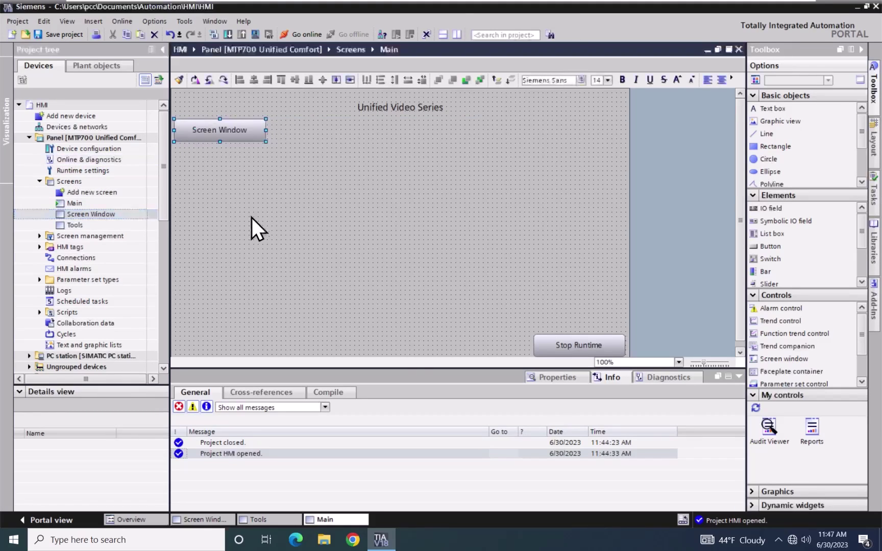
click(554, 377)
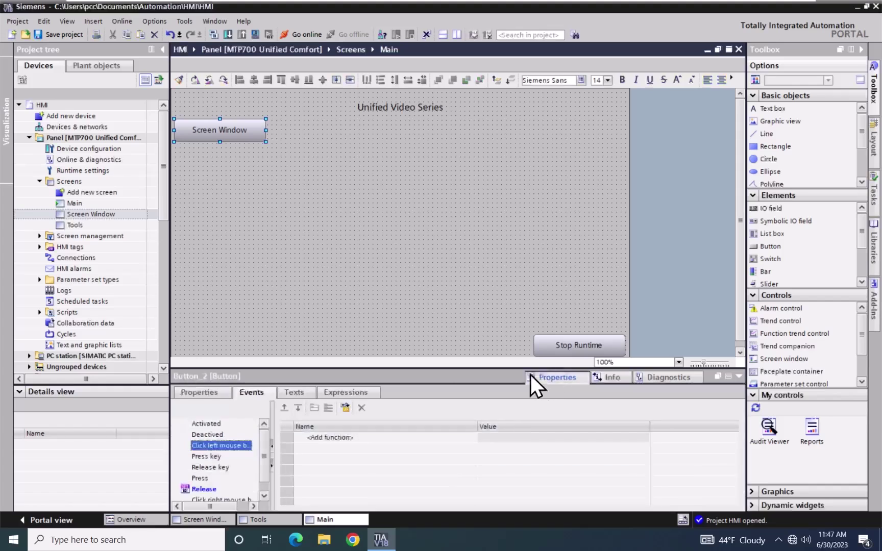
click(206, 489)
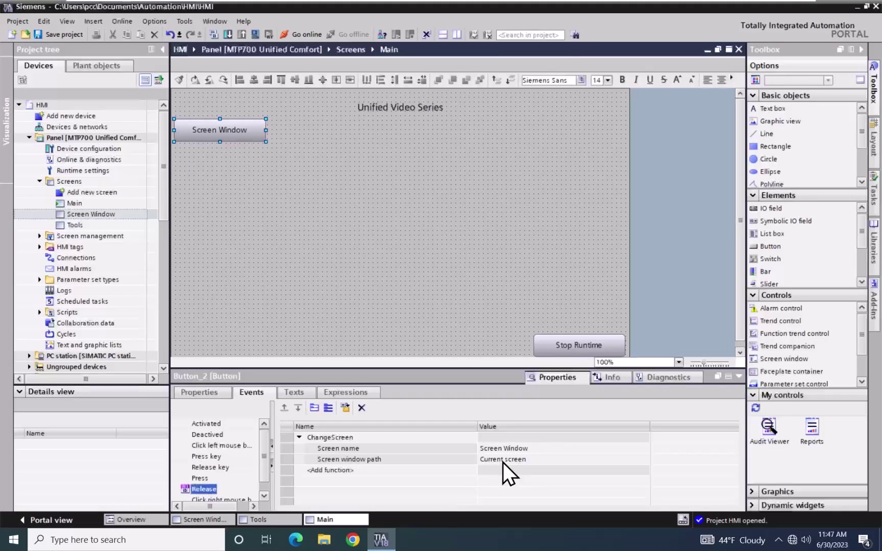
Step: Drag the Tools screen onto Main below the Screen Window button, creating a Tools button
click(59, 226)
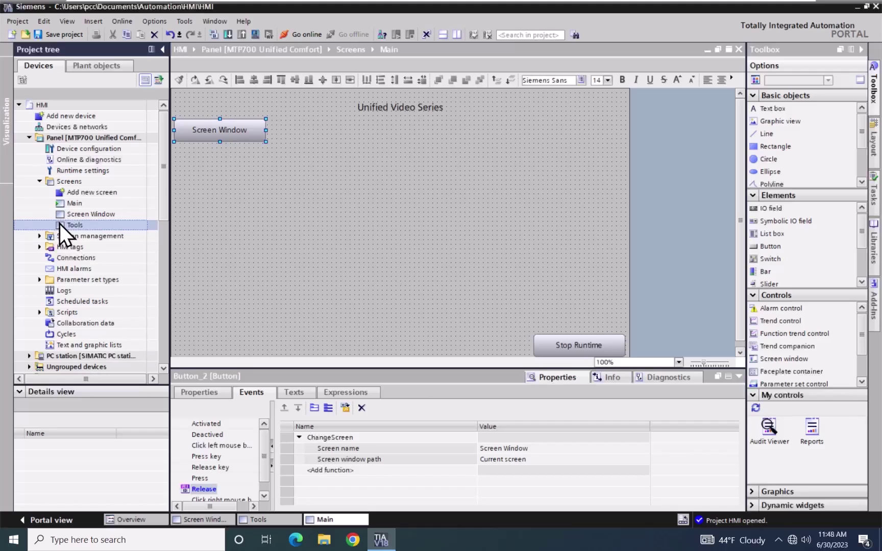
drag(56, 223, 190, 174)
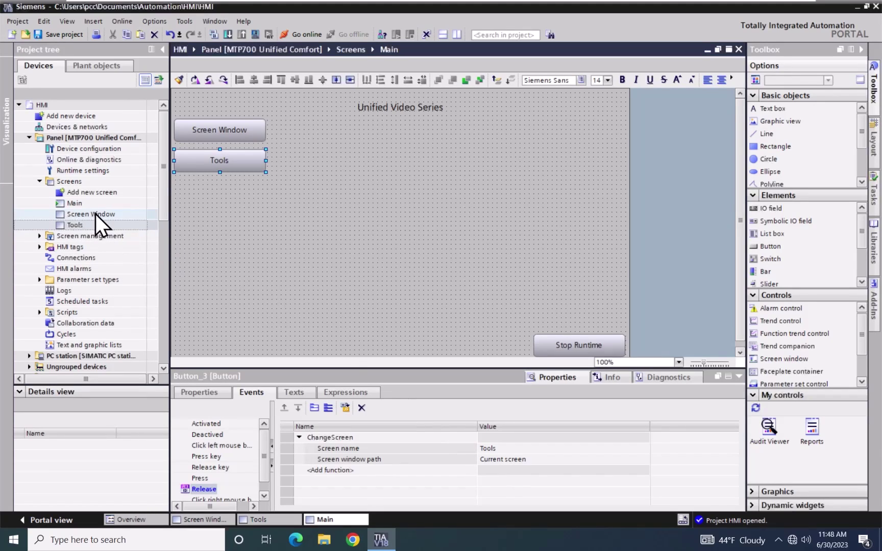
Step: Add a 'Main' navigation button to the Screen Window screen's top-left
double_click(58, 213)
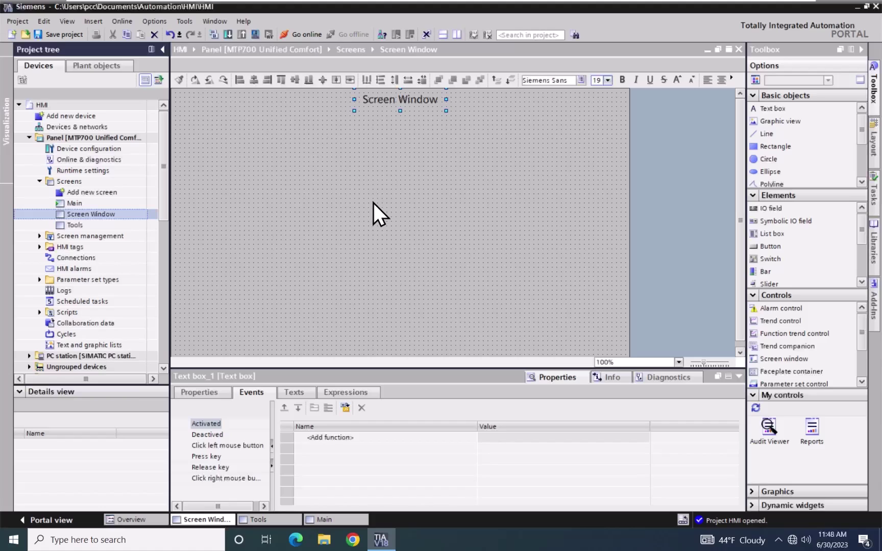
click(63, 203)
drag(63, 202, 171, 91)
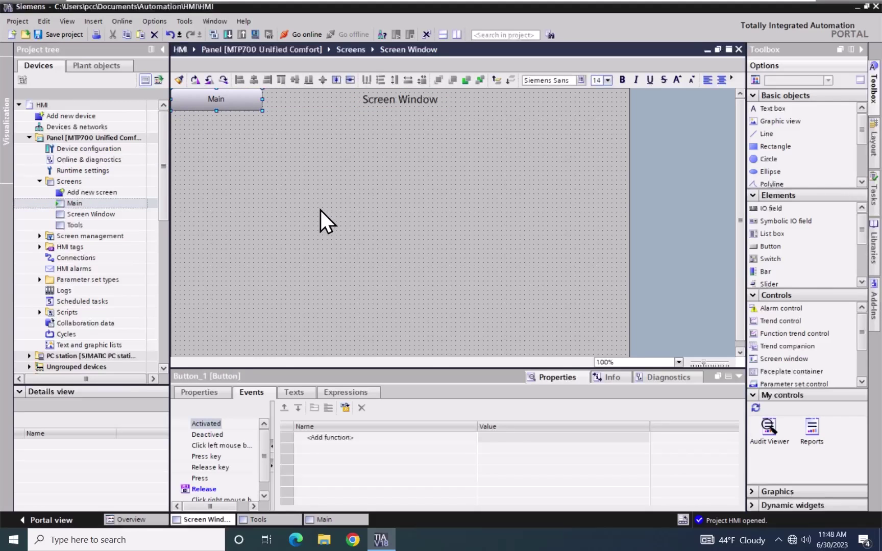
Step: Copy the Main button and paste it onto the Tools screen
right_click(229, 96)
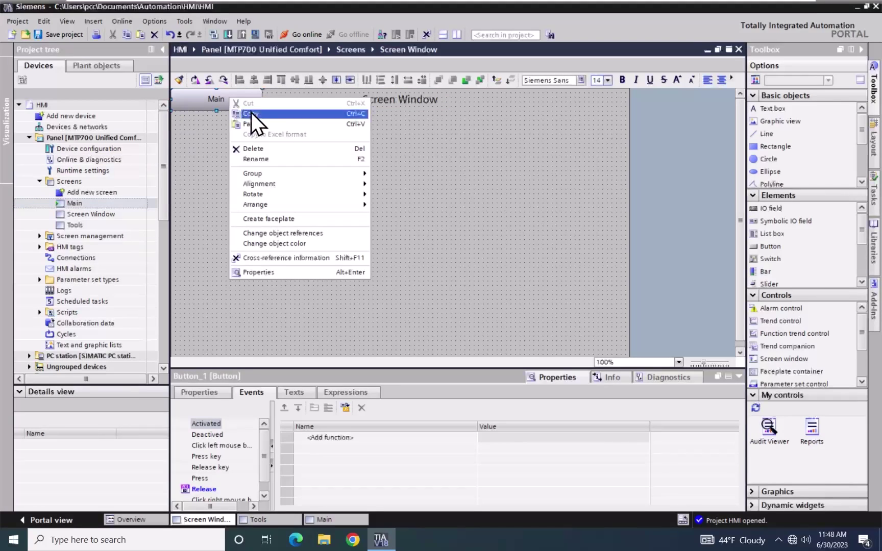
click(241, 113)
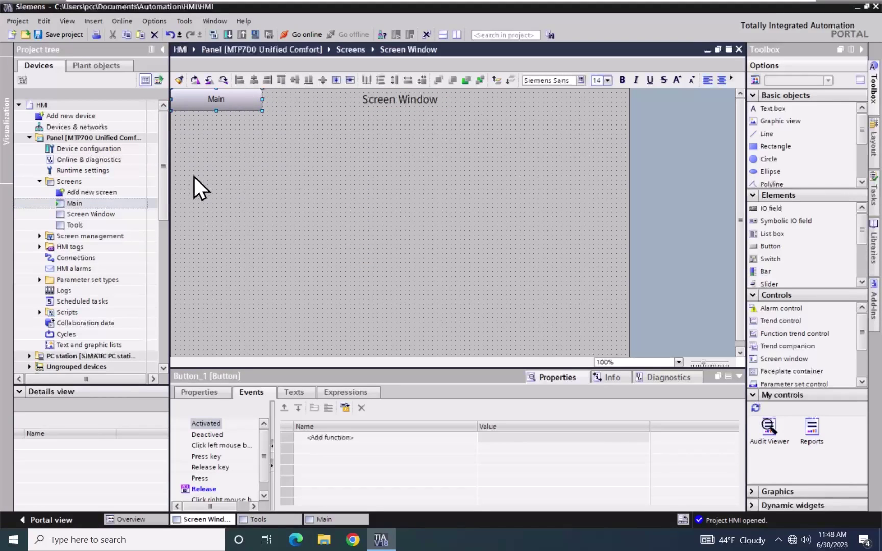
double_click(73, 224)
right_click(312, 181)
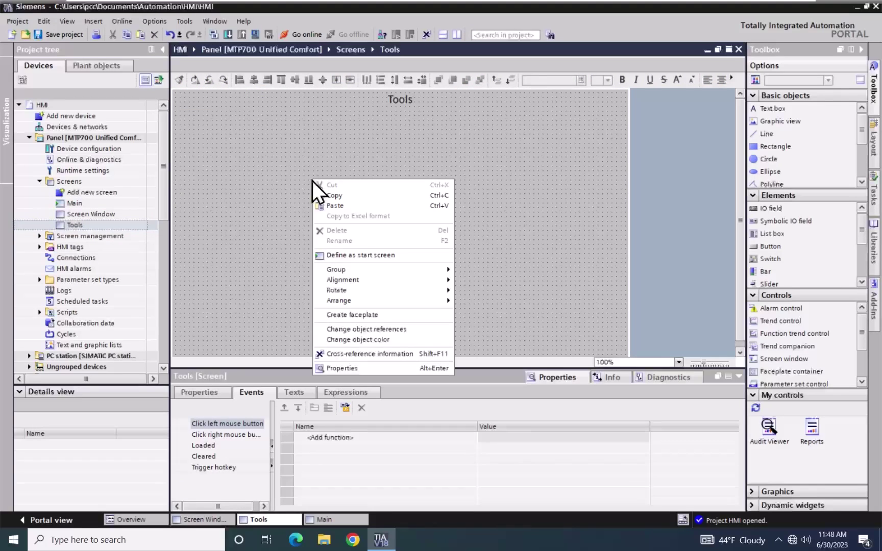
click(334, 209)
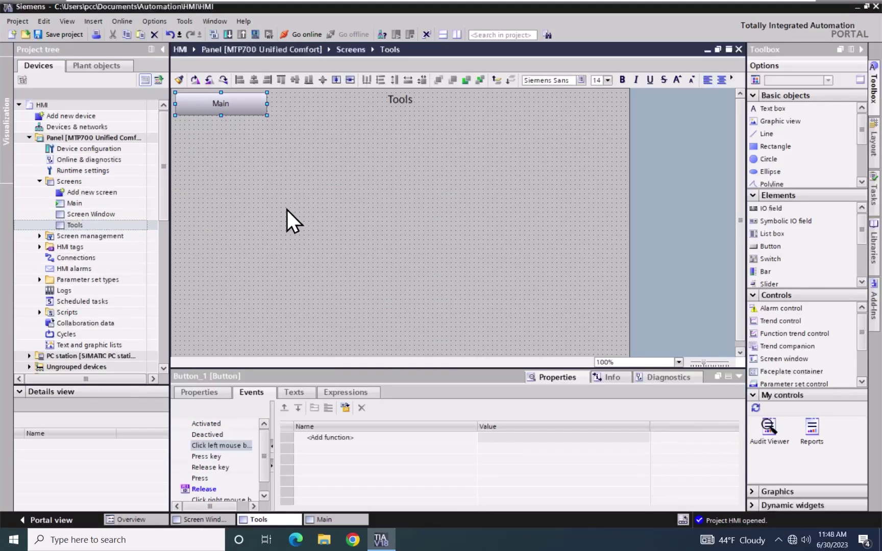
double_click(61, 214)
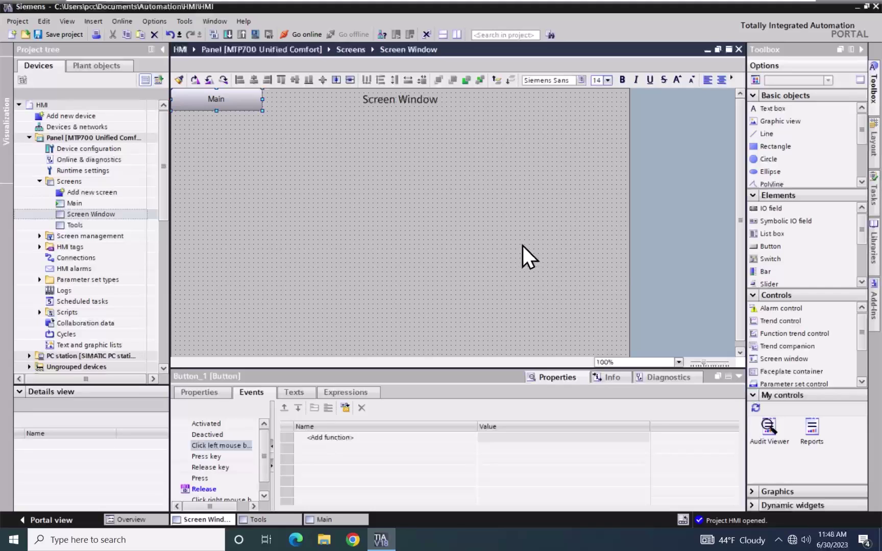
Step: Drop a screen window control (Screen window_1) below the title and show its properties
click(758, 357)
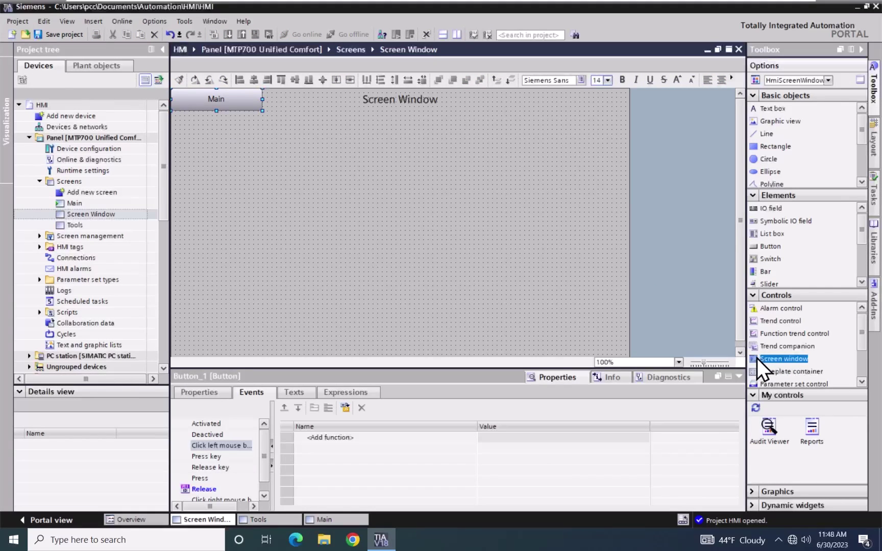
drag(757, 358, 223, 144)
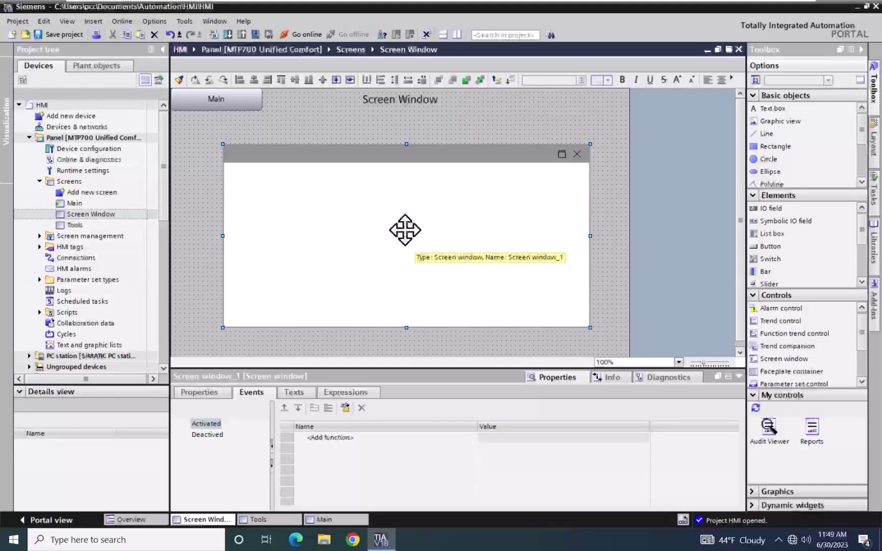
click(209, 393)
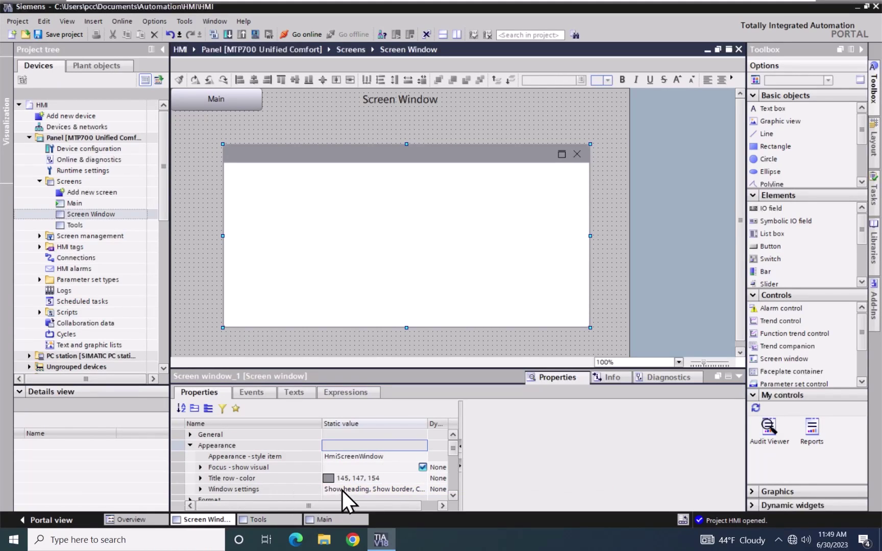
Step: Set Screen window_1's Window settings to None, removing its heading and border
click(366, 490)
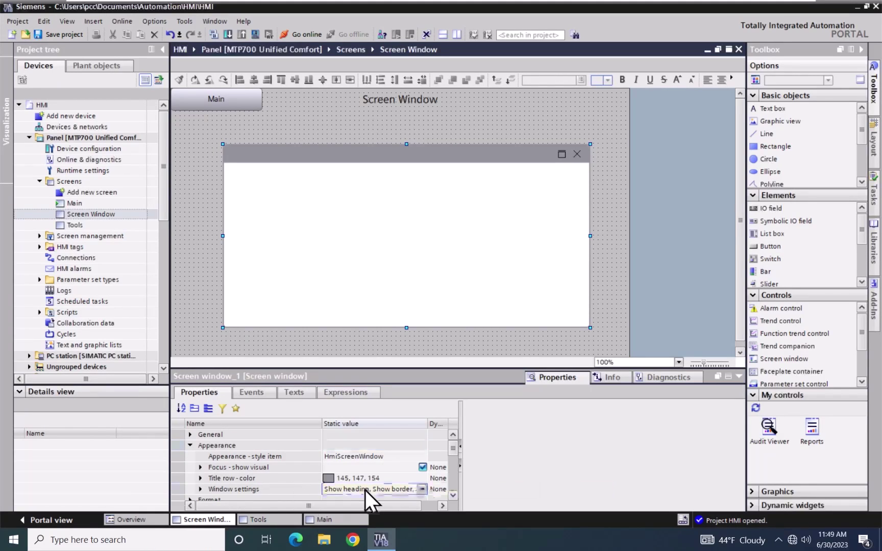
click(420, 491)
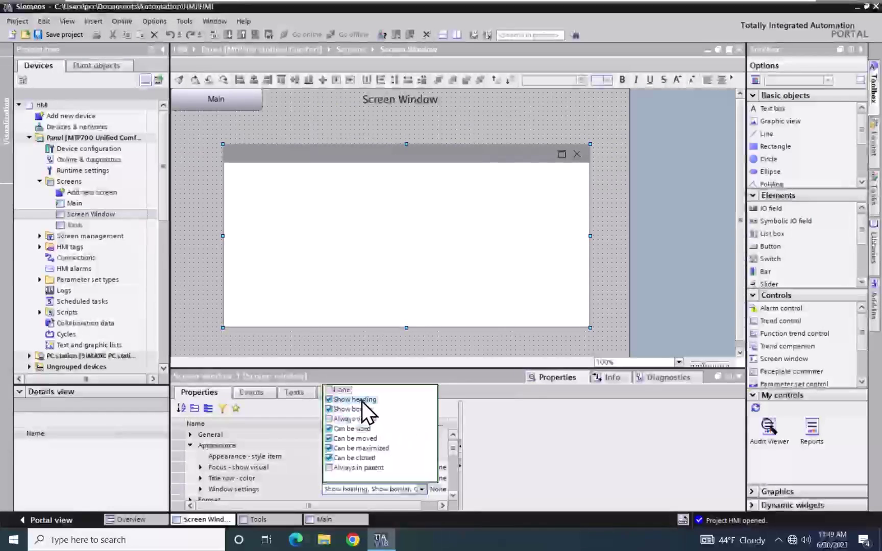
click(330, 390)
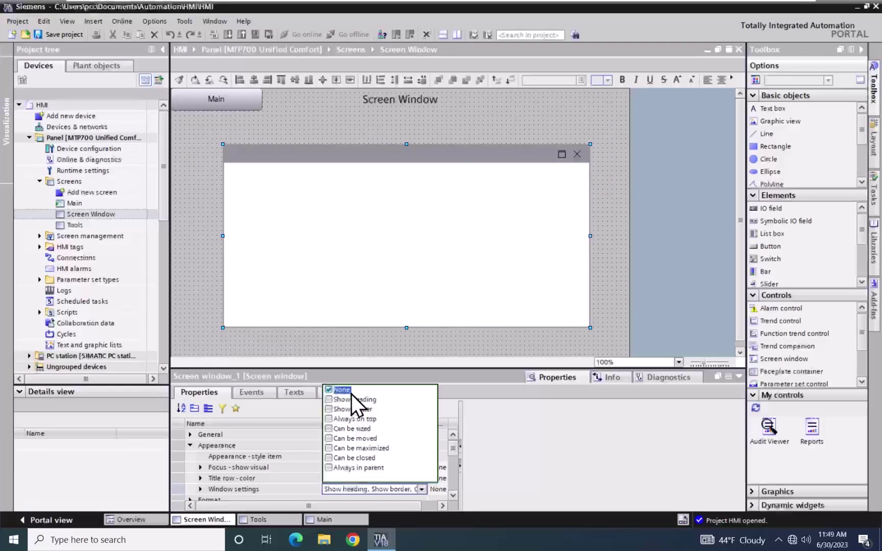
click(431, 346)
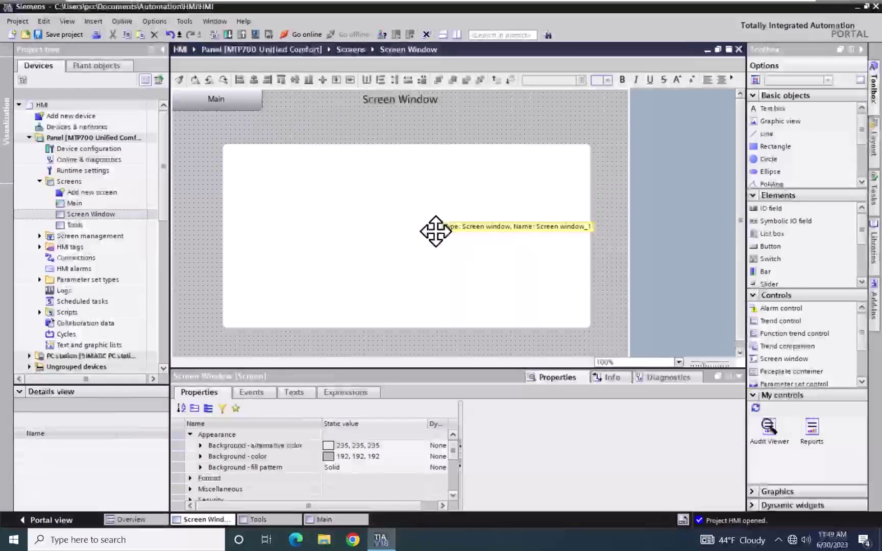
click(427, 271)
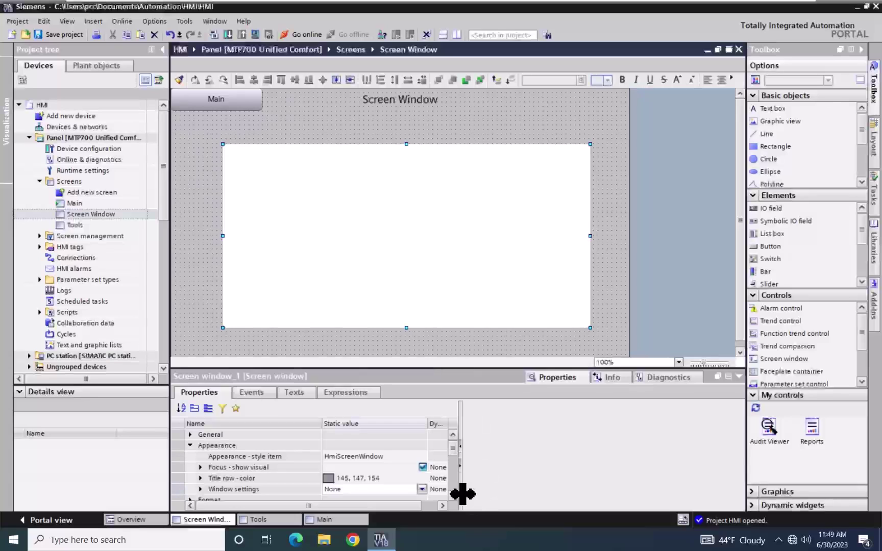
Step: Position Screen window_1 at left 133 and top 43
scroll(456, 497, down, 5)
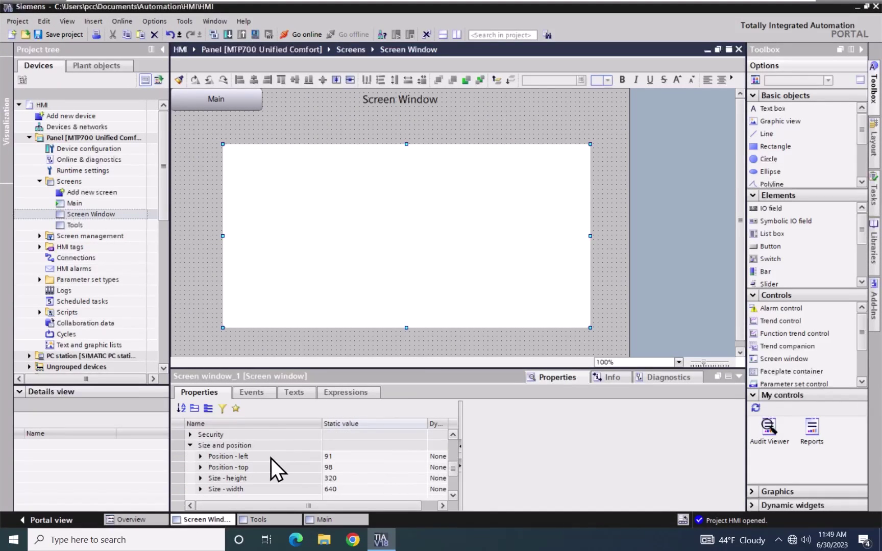
click(337, 457)
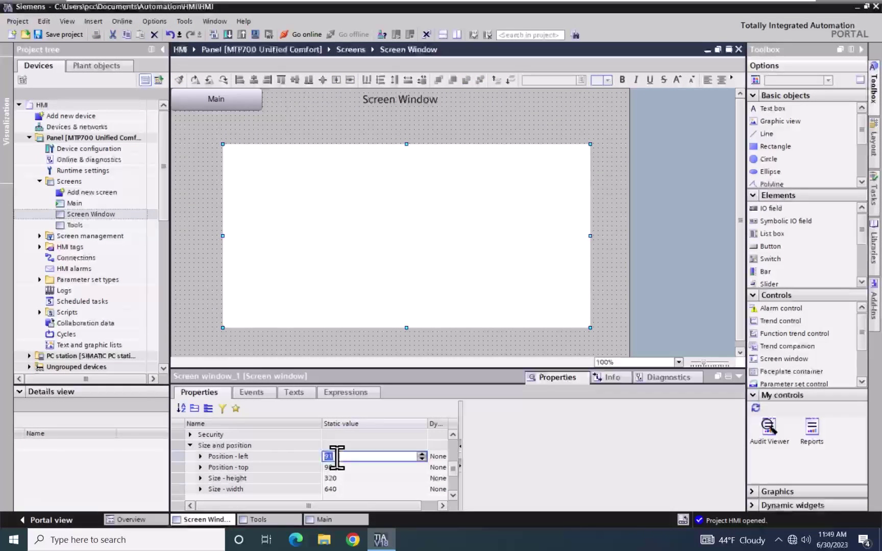
text(13)
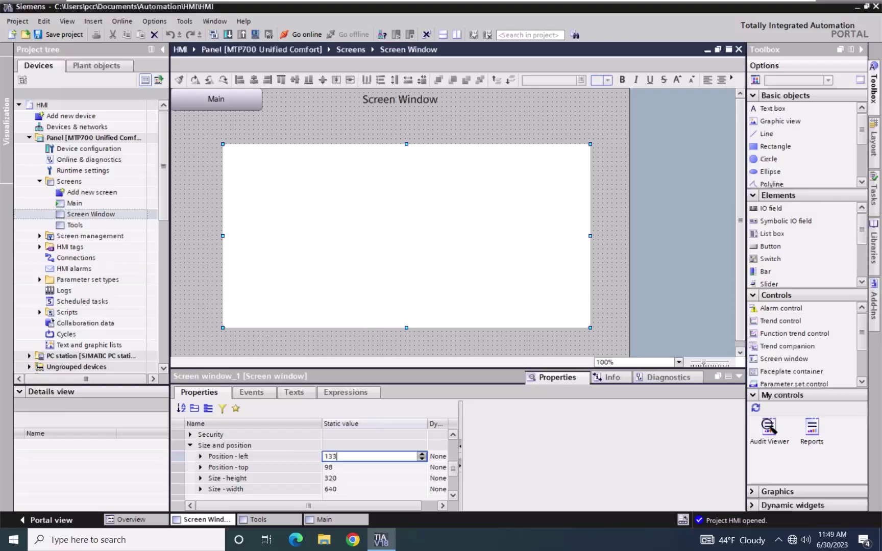
text(3)
key(Return)
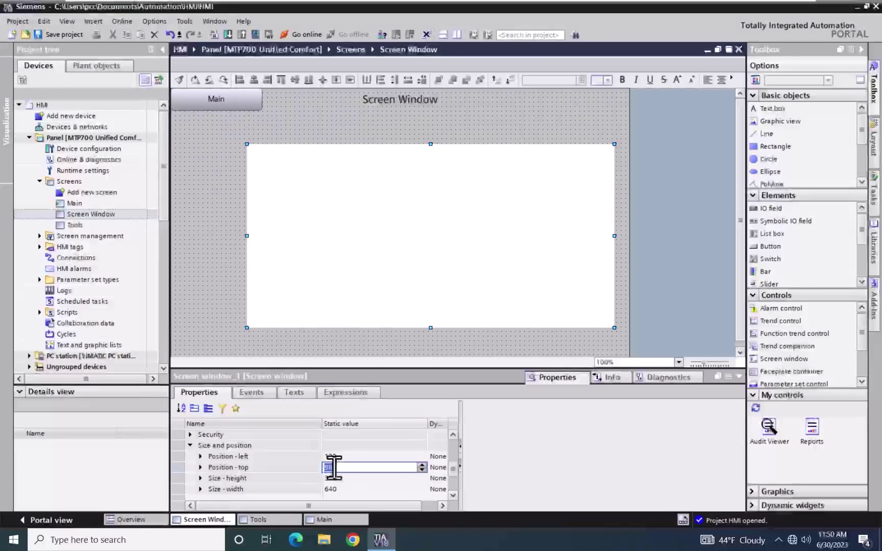
double_click(329, 467)
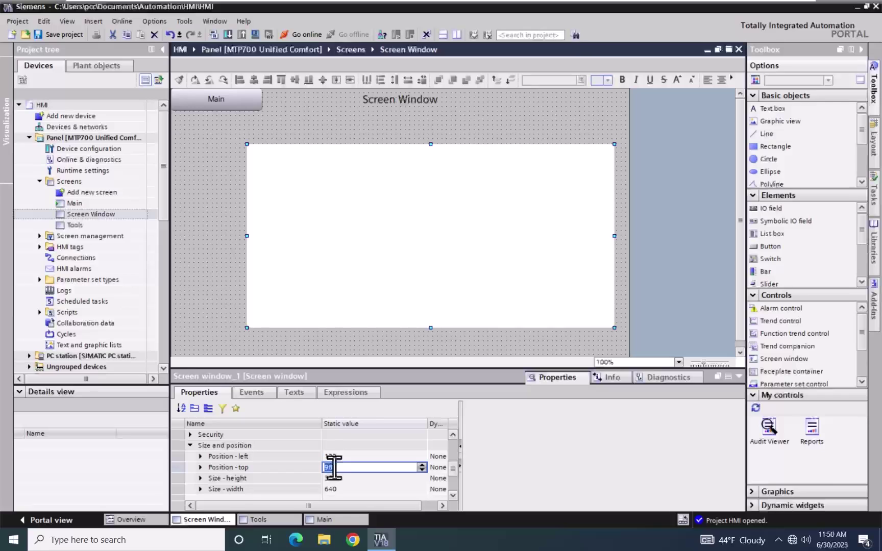
text(43)
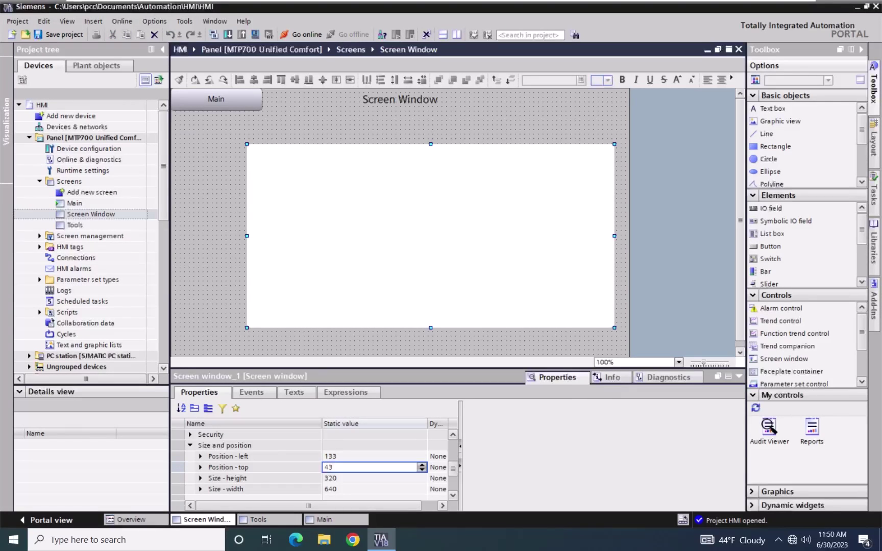
key(Return)
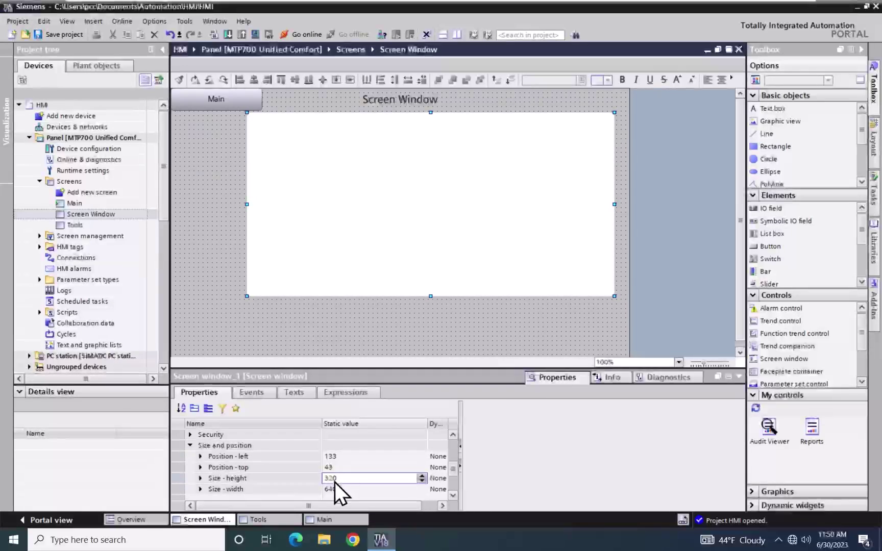
Step: Size Screen window_1 to height 435 and width 665
double_click(337, 478)
text(435)
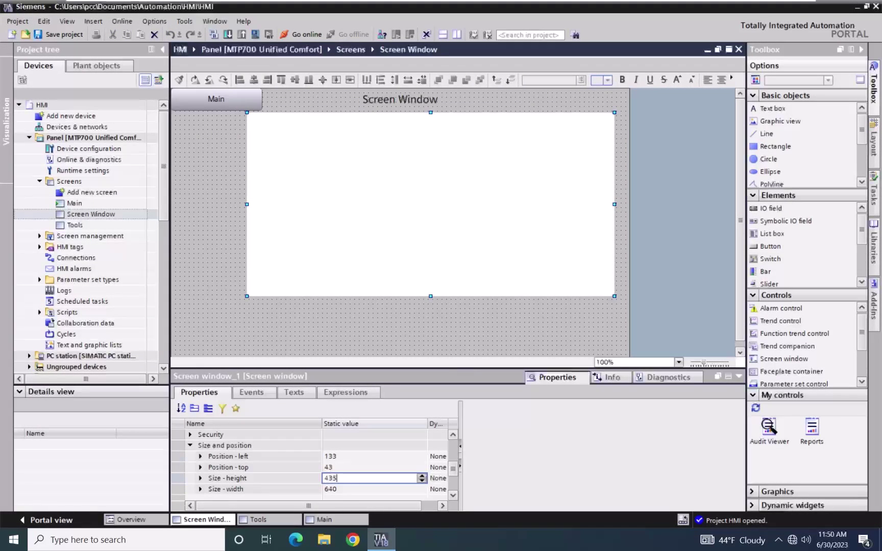
key(Return)
double_click(335, 489)
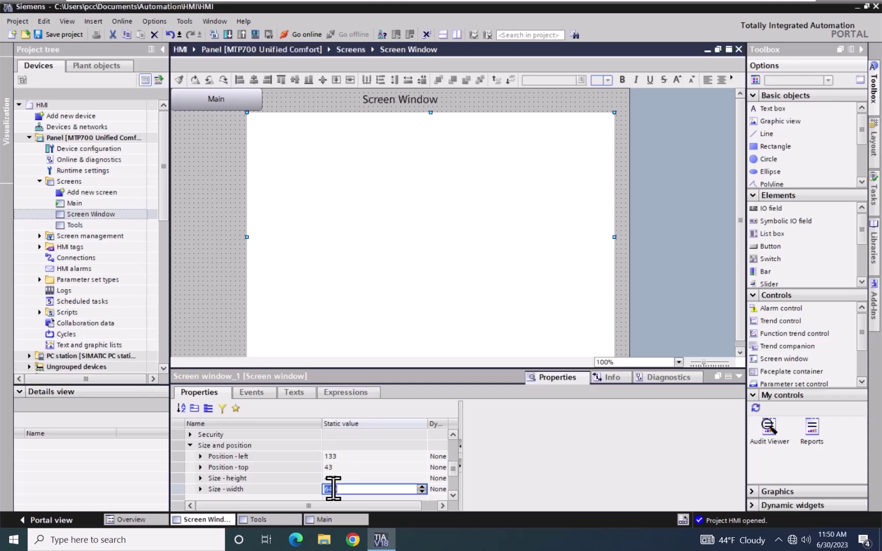
text(665)
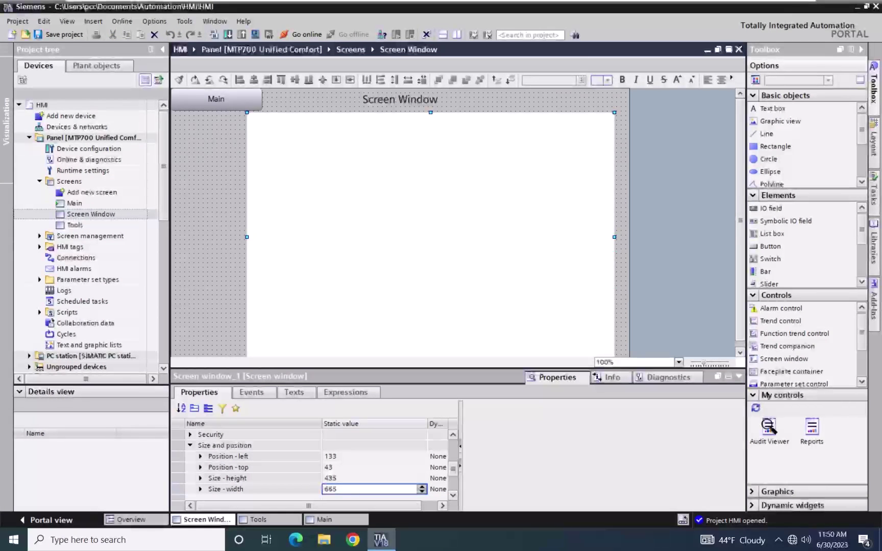
key(Return)
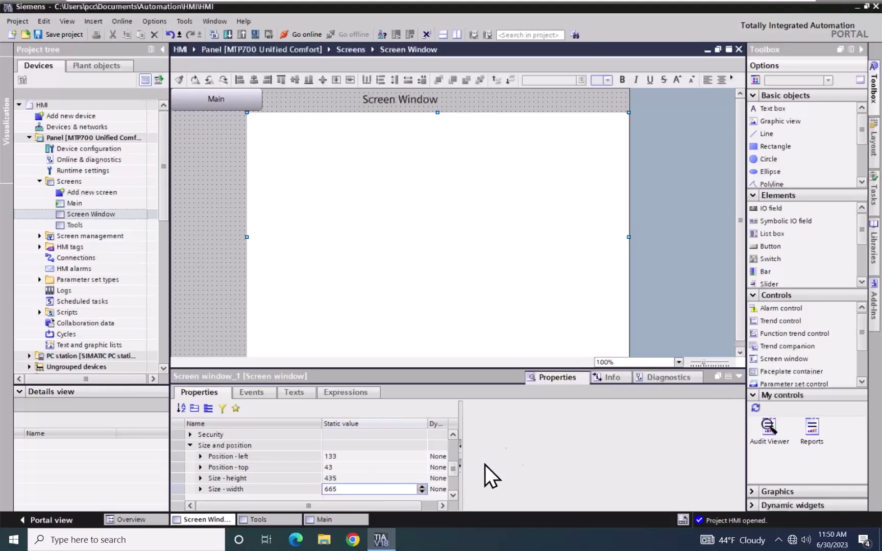
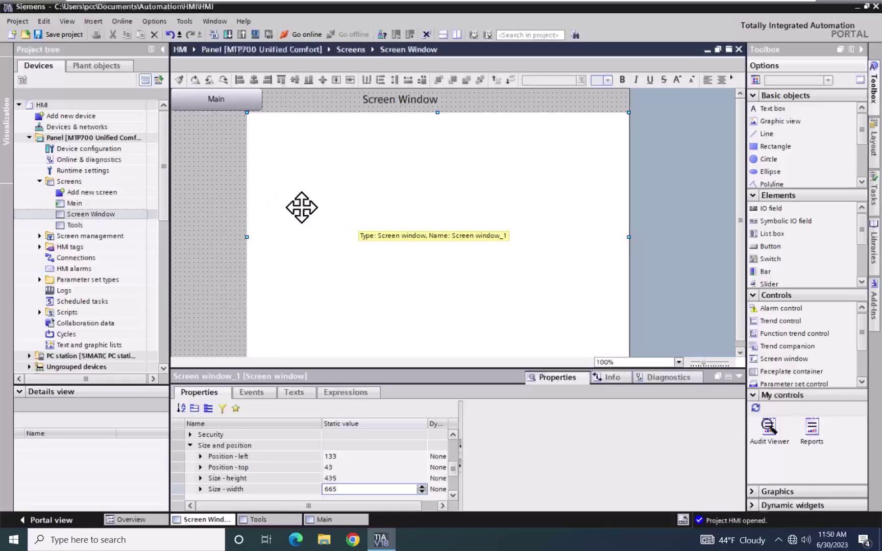
Step: Add a new screen and rename it to Body1
double_click(57, 190)
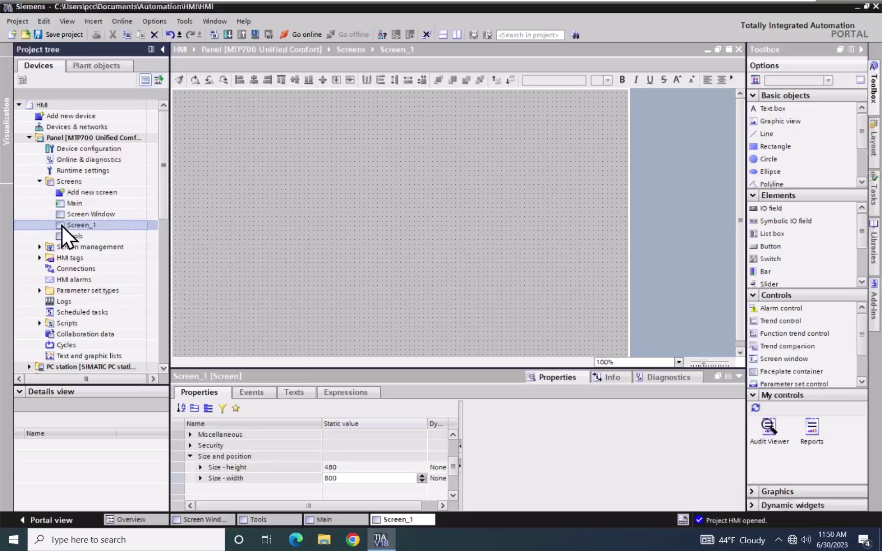
right_click(62, 225)
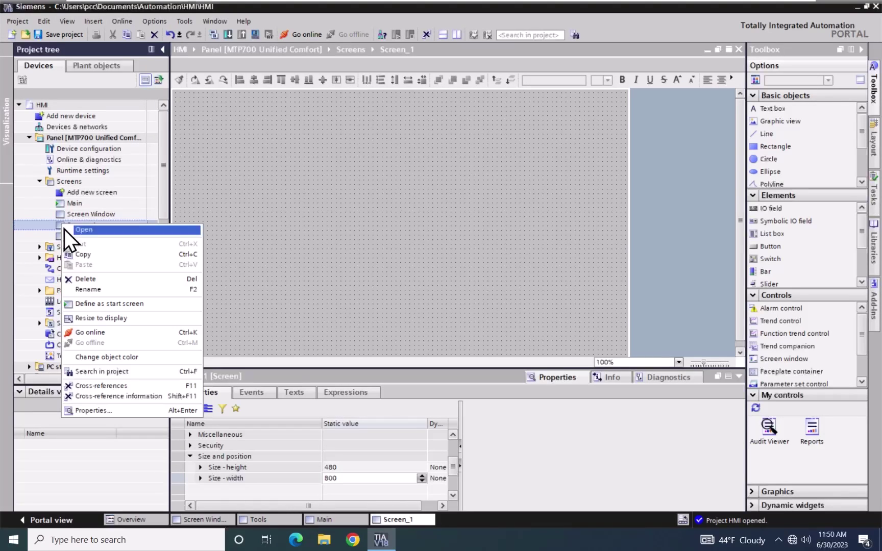
click(98, 290)
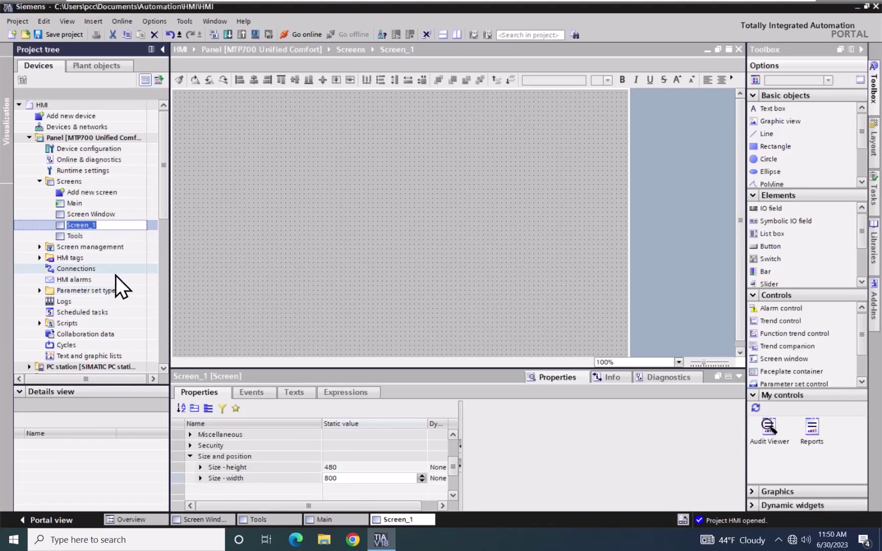
text(Bo)
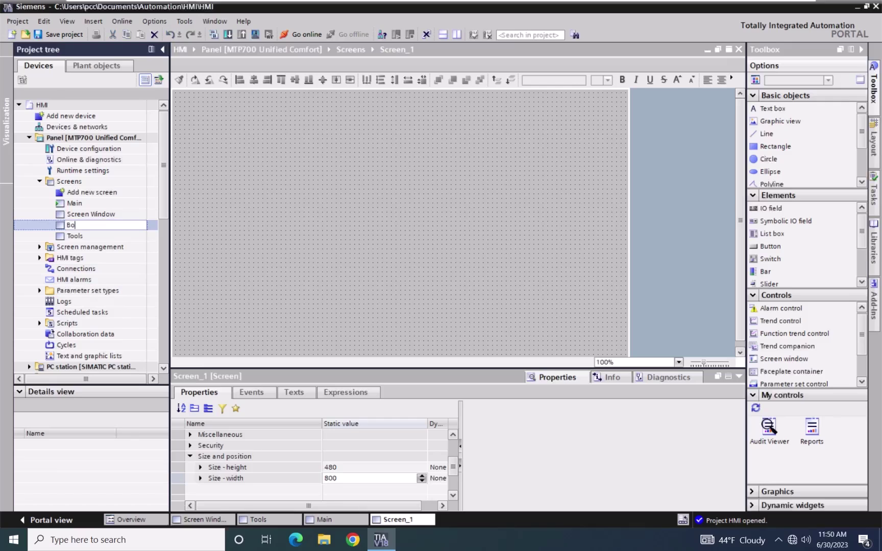
text(dy1)
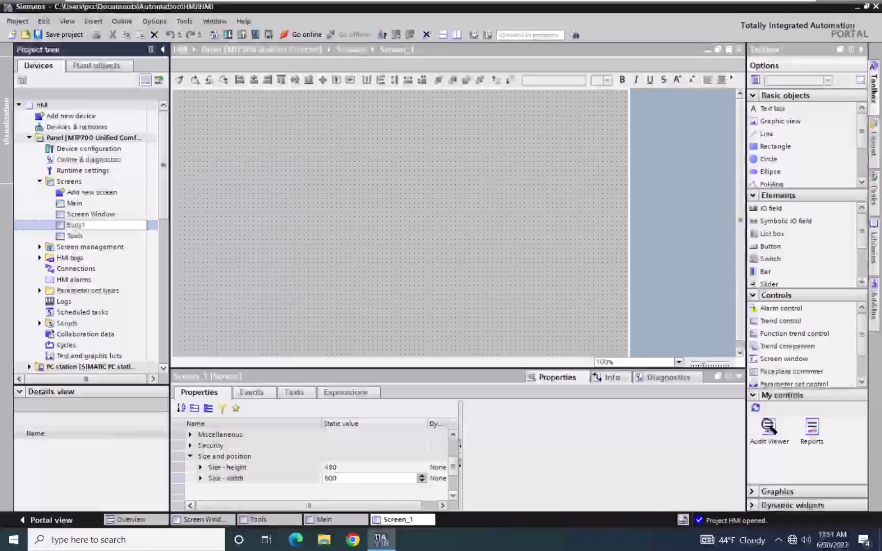
key(Return)
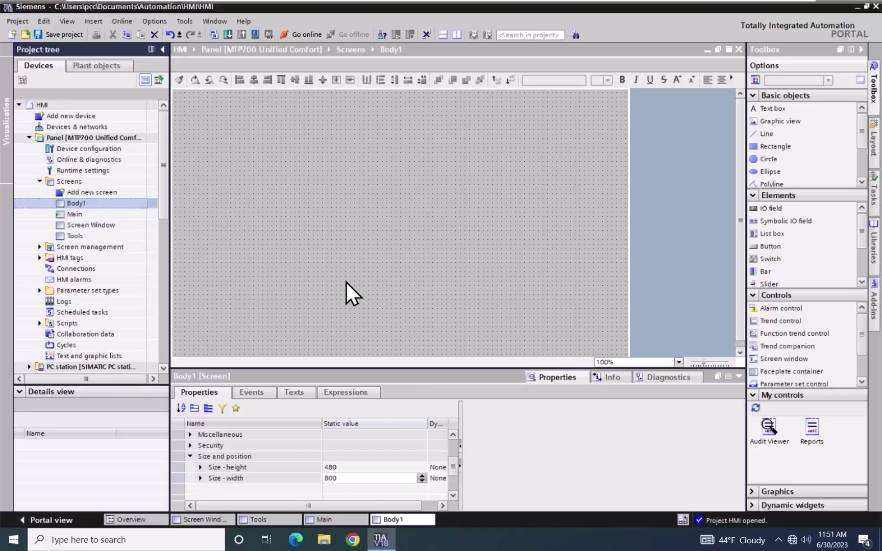
Step: Set the Body1 screen size to height 431 and width 661
click(339, 468)
double_click(339, 466)
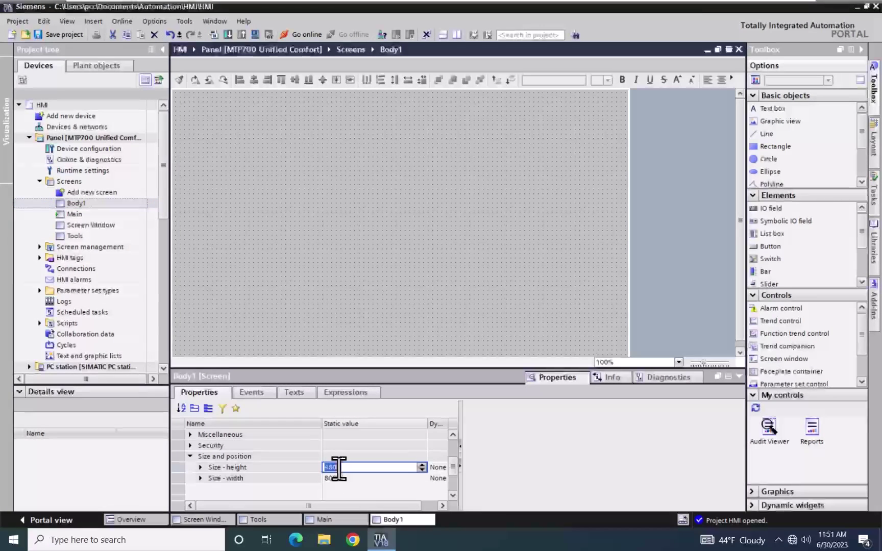
text(431)
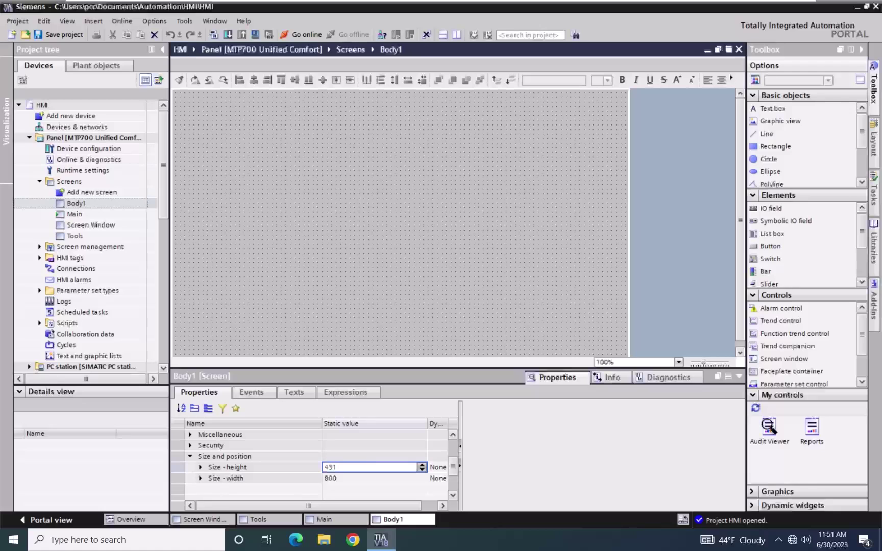
key(Tab)
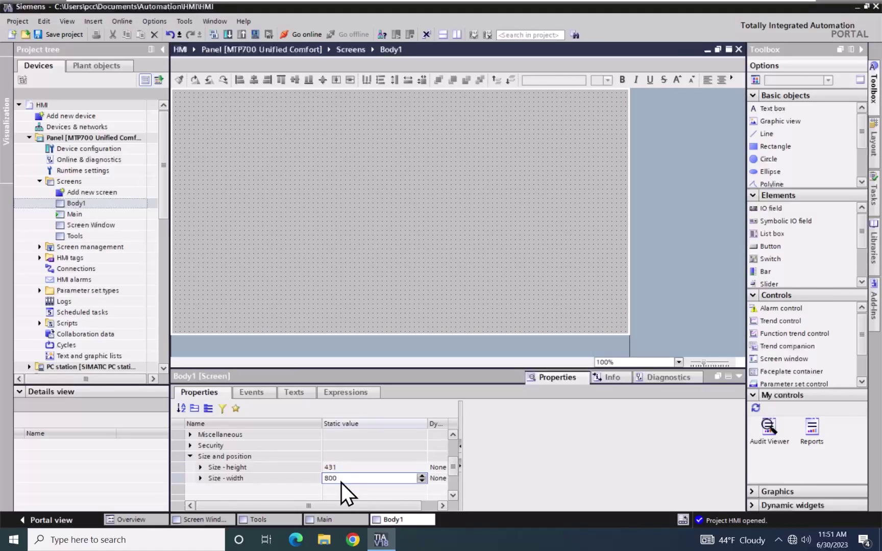
double_click(340, 479)
text(6)
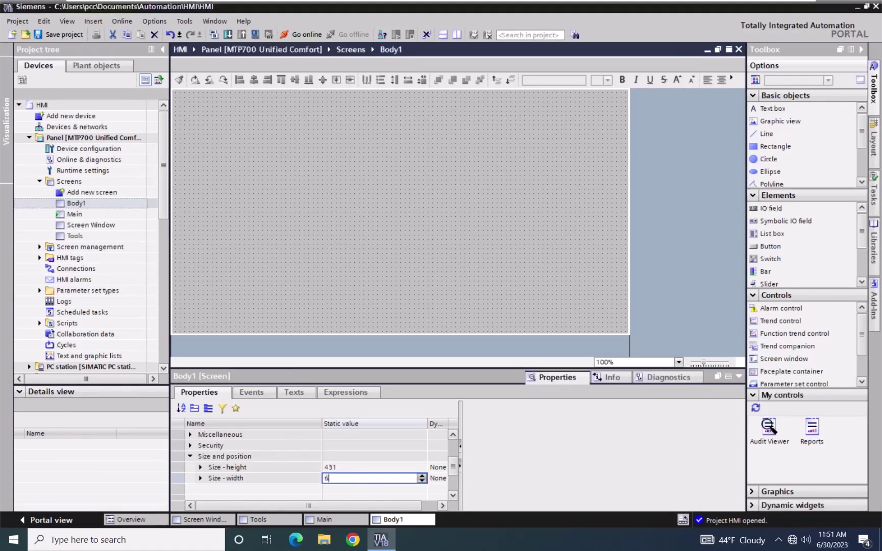
text(61)
key(Return)
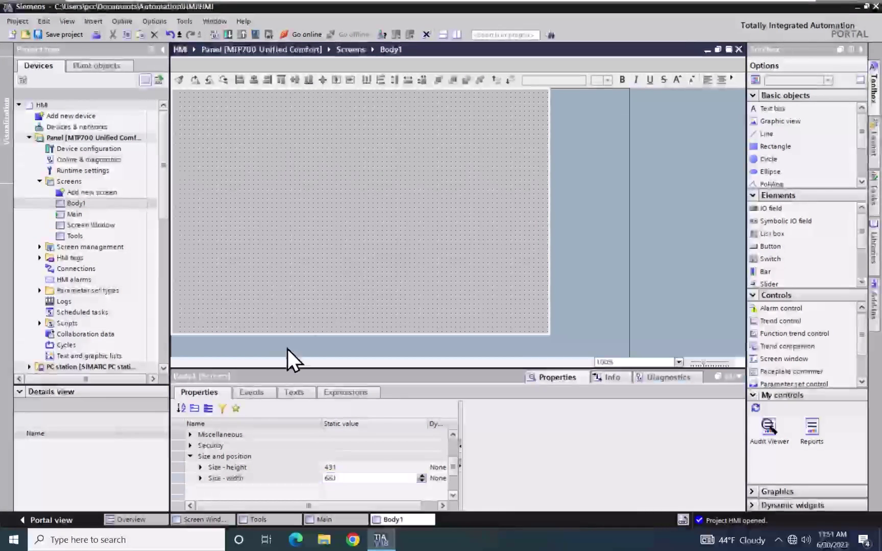
drag(458, 472, 457, 447)
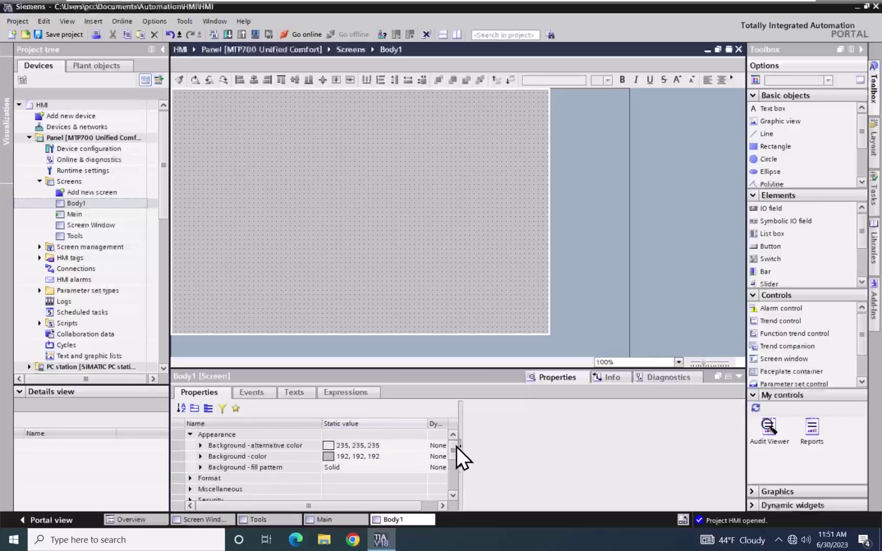
Step: Set the Body1 screen background to light blue (153, 204, 255)
click(372, 458)
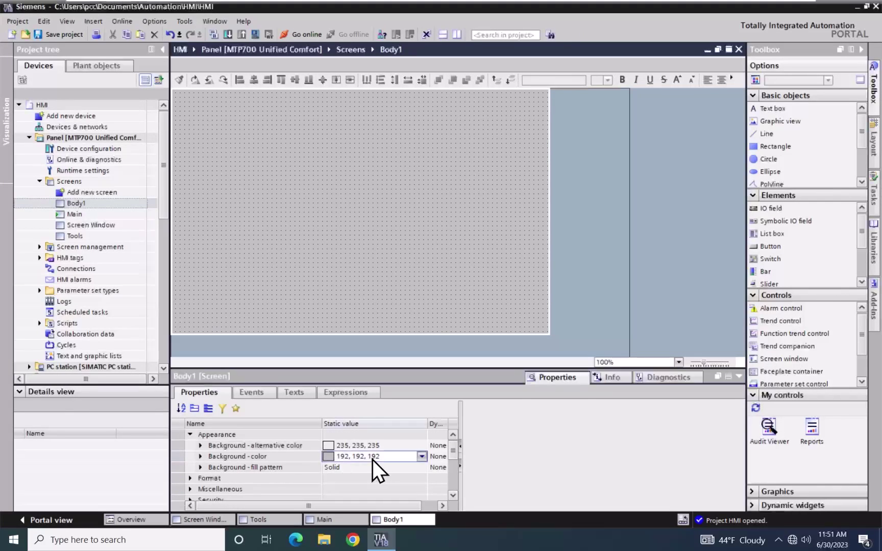
click(422, 457)
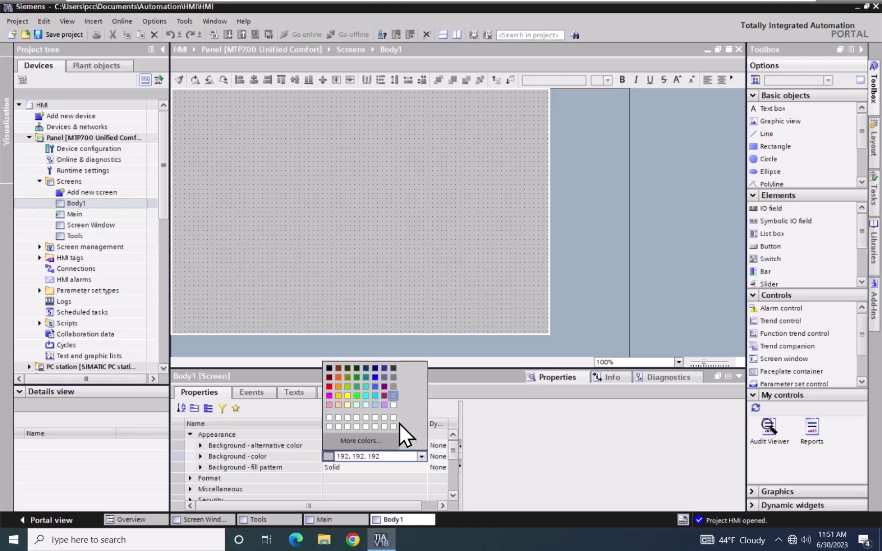
click(375, 404)
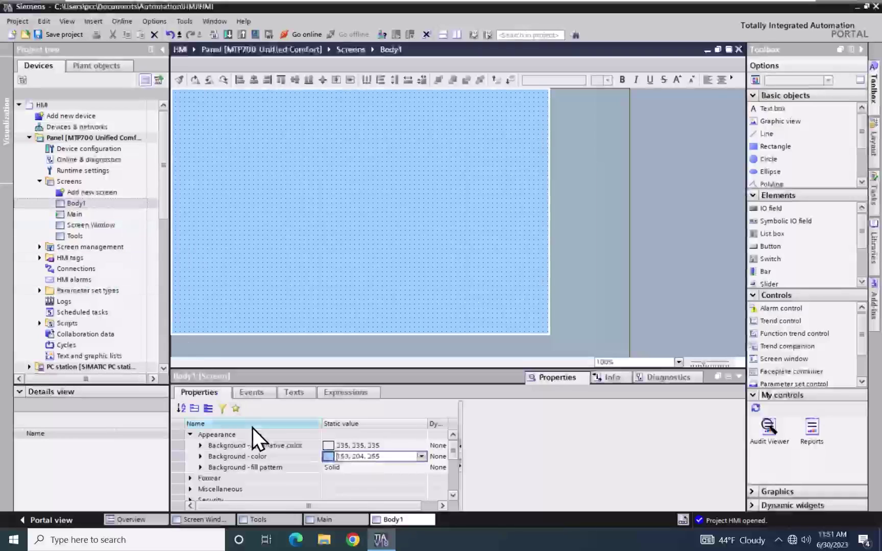
Step: Copy the title text box from the Tools screen and paste it onto Body1
click(283, 518)
click(398, 103)
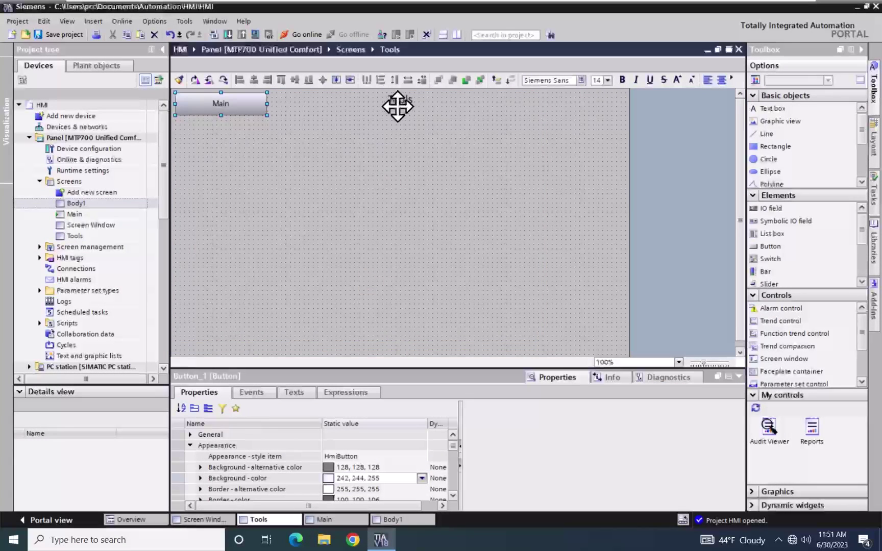
right_click(398, 104)
click(420, 121)
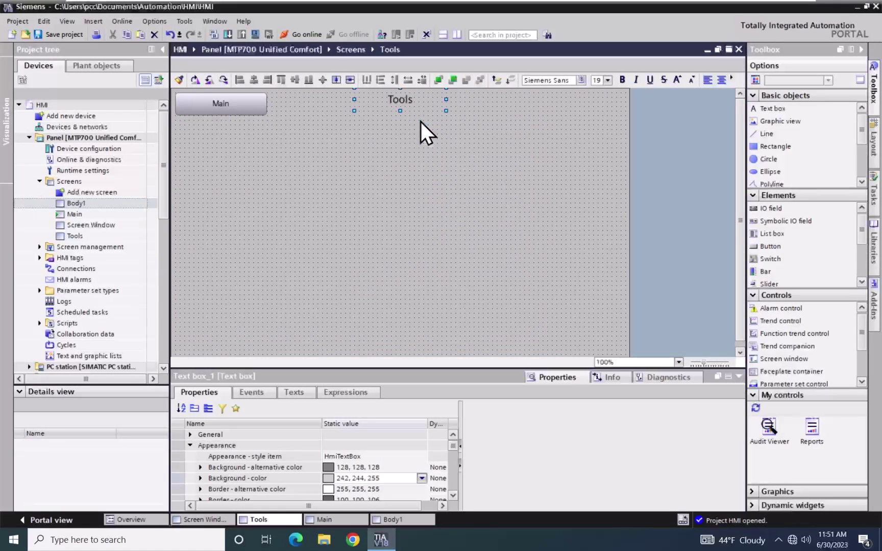
double_click(62, 204)
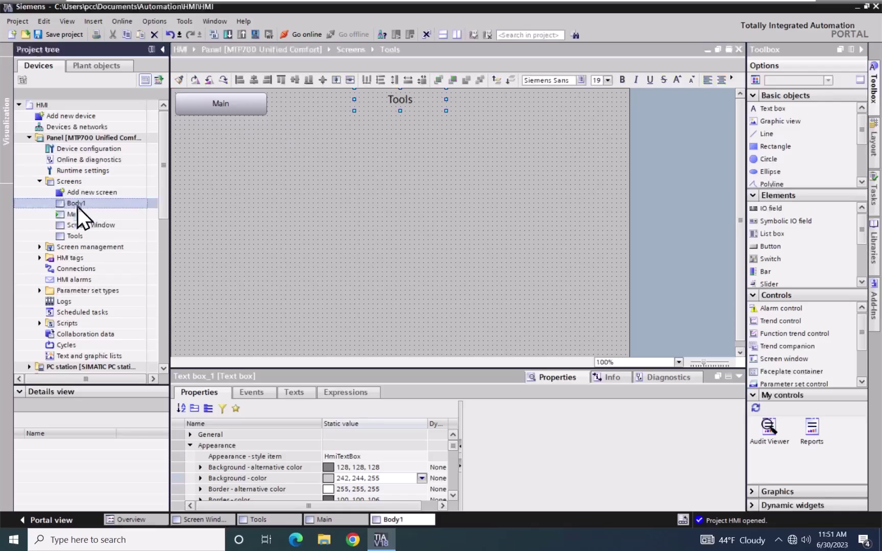
right_click(342, 175)
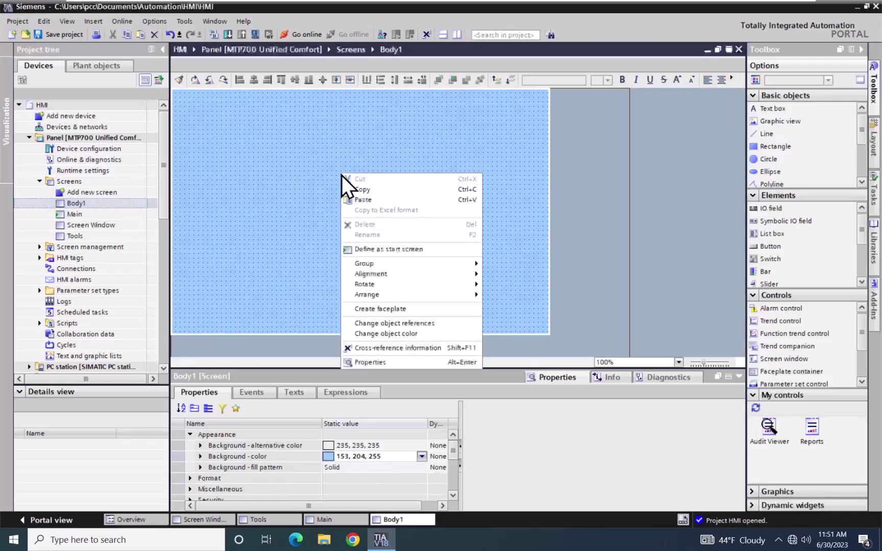
click(368, 201)
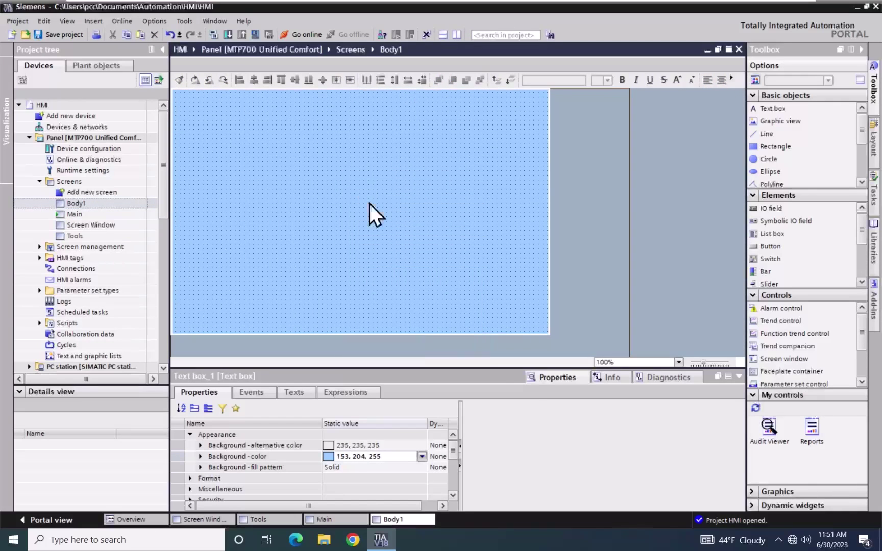
Step: Change the pasted title text to 'Body1' and centre it horizontally
click(431, 137)
double_click(398, 99)
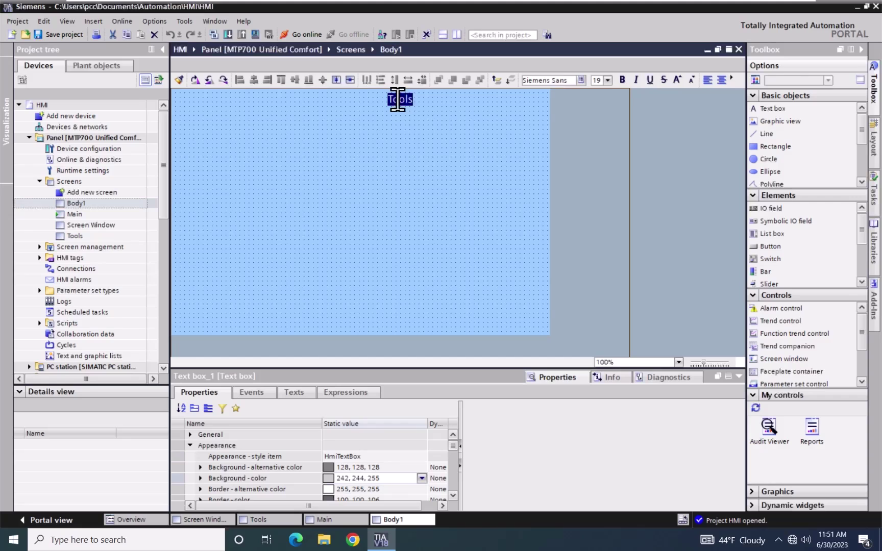
text(Body)
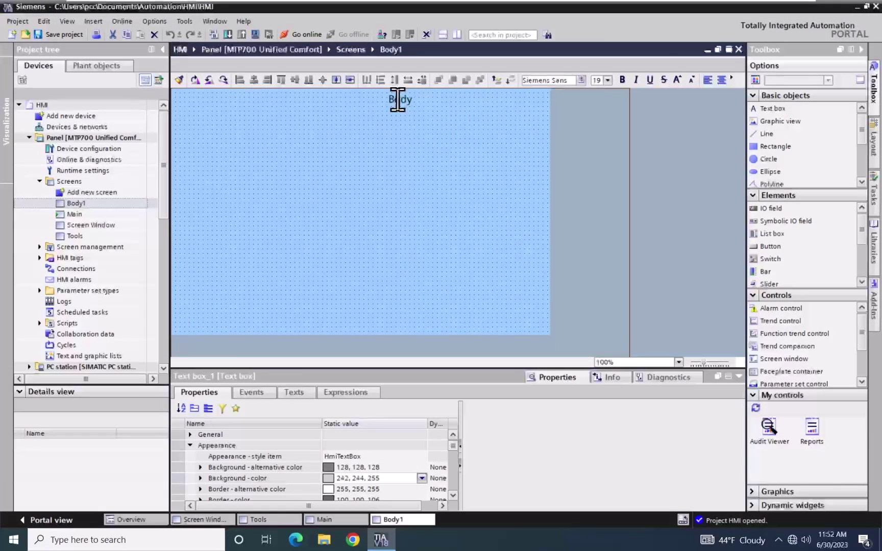
text(1)
click(363, 129)
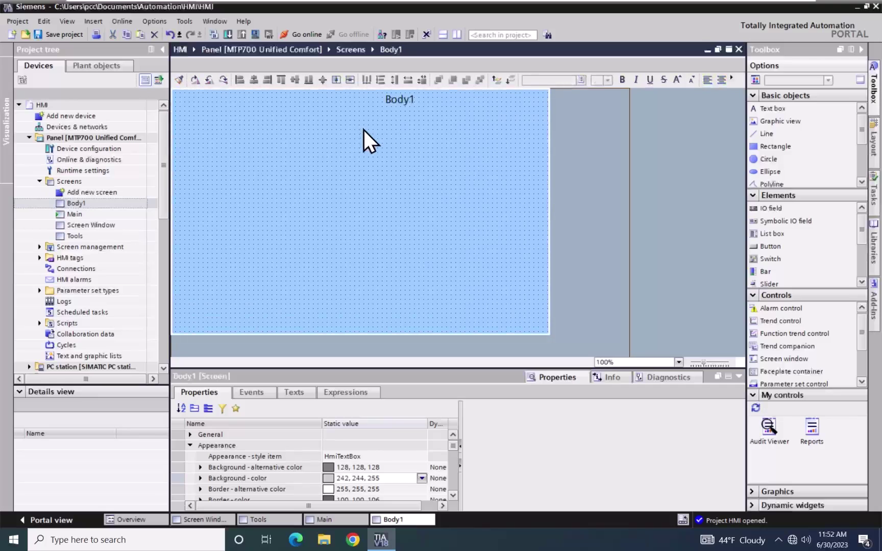
click(400, 106)
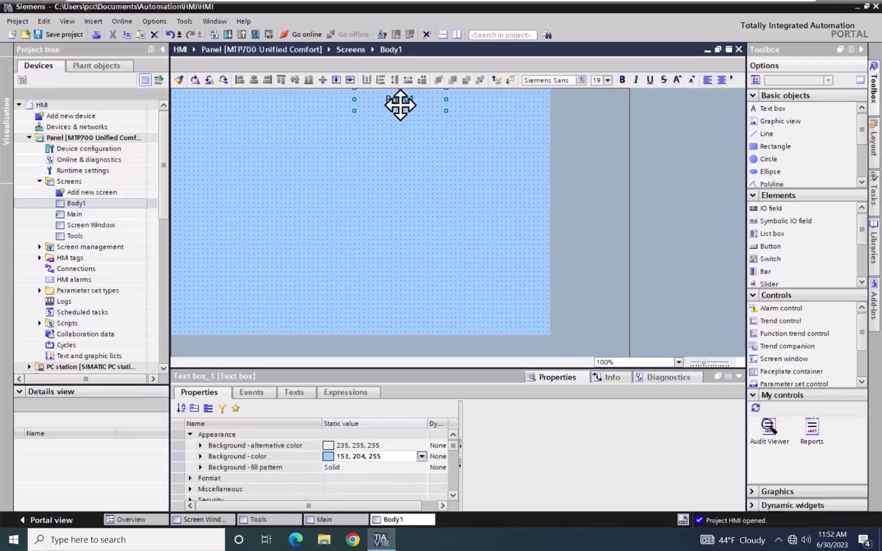
click(335, 80)
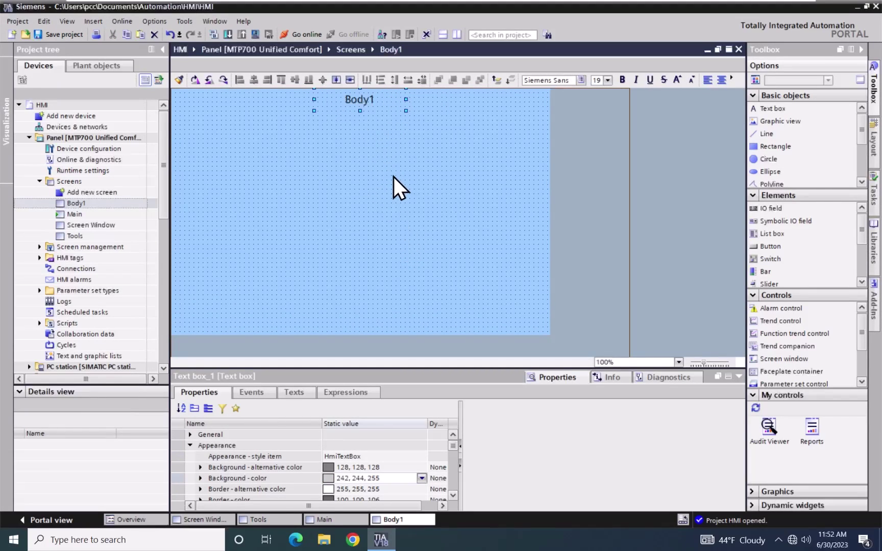
Step: Duplicate the Body1 screen into the Screens folder, creating Body1_1
right_click(58, 203)
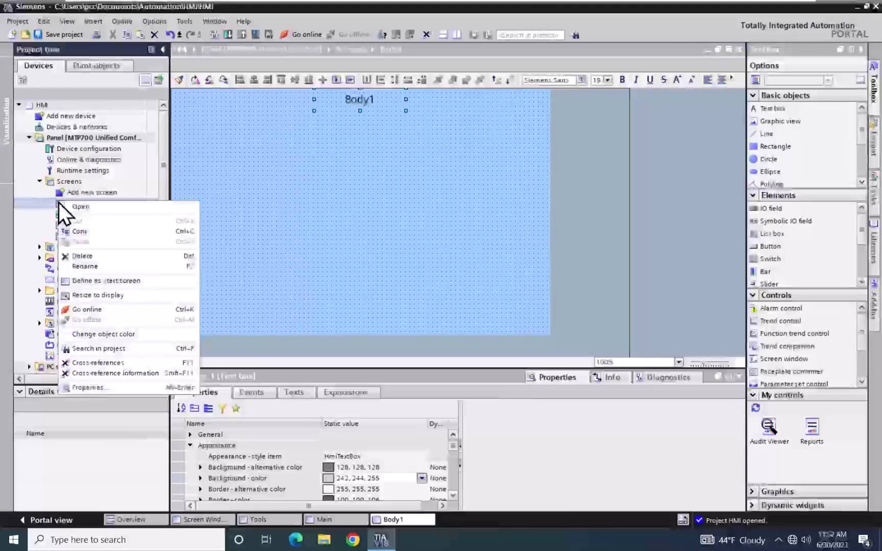
click(78, 230)
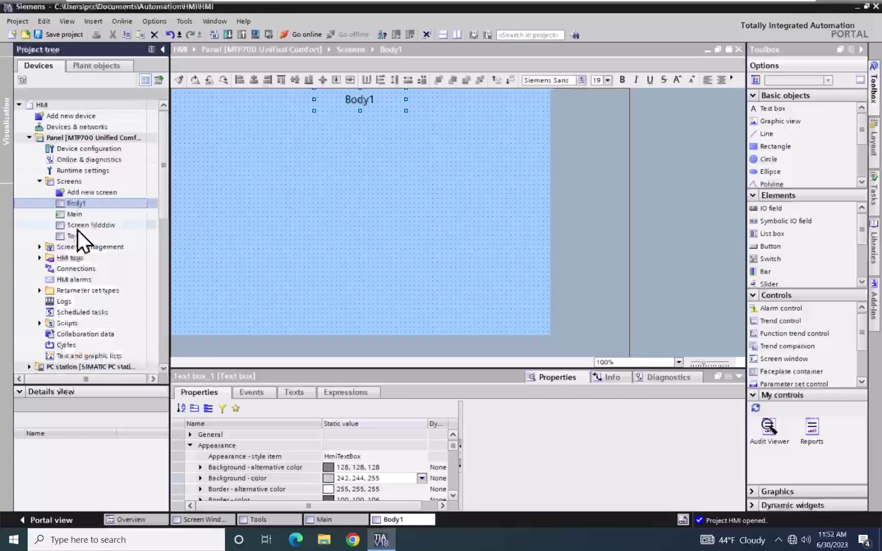
right_click(53, 179)
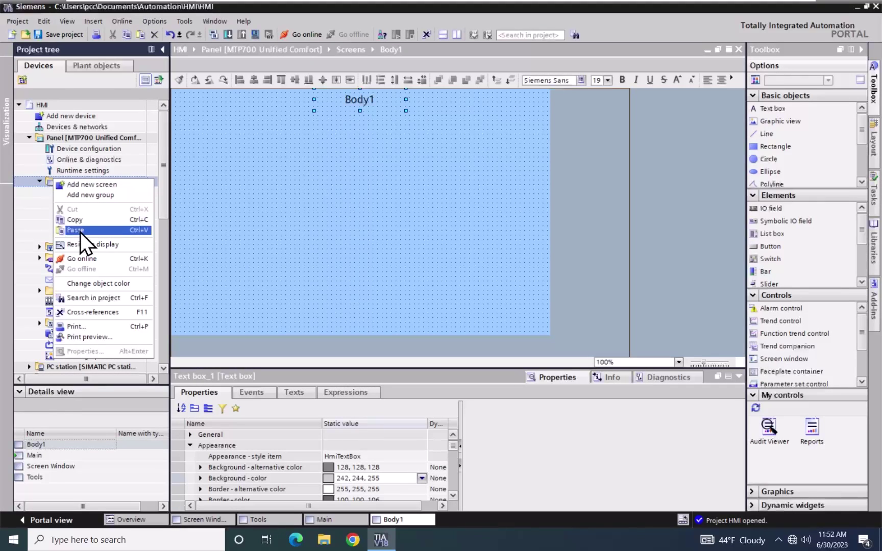
click(80, 230)
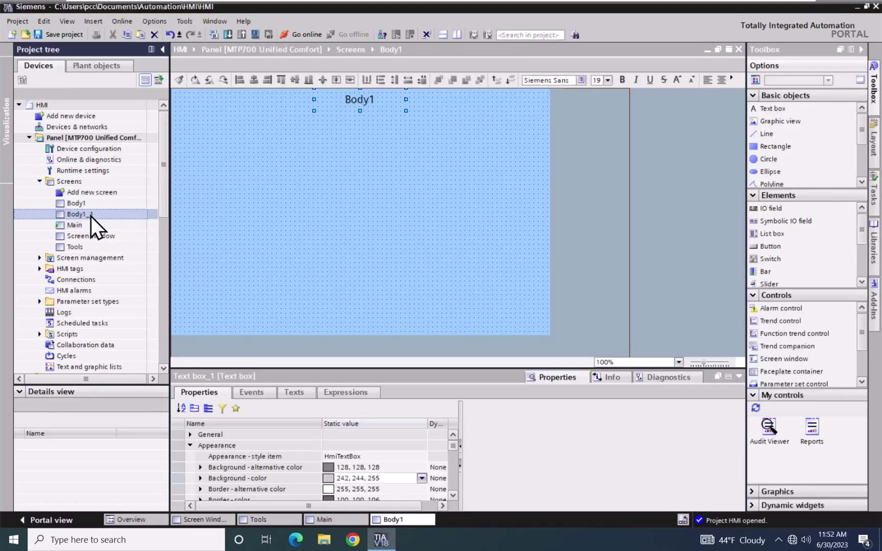
Step: Rename the Body1_1 screen to Body2 in the project tree
right_click(85, 215)
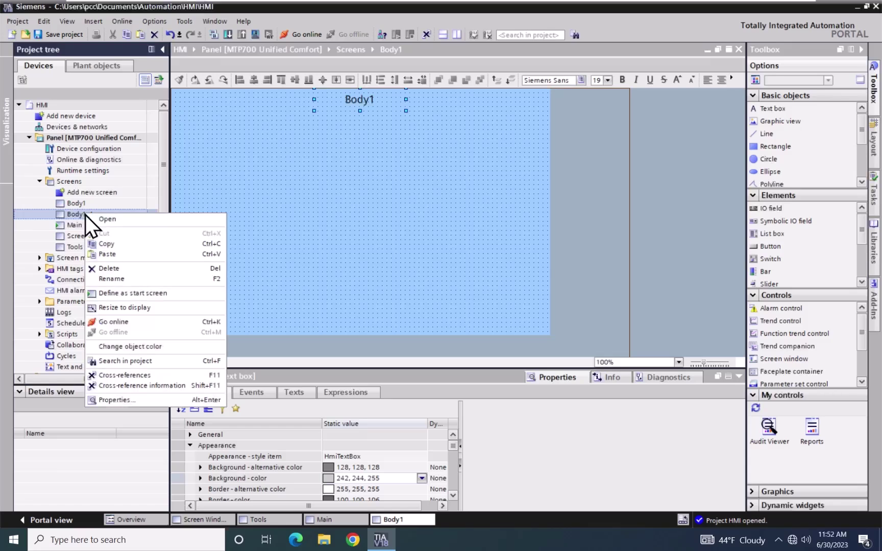
click(123, 278)
click(104, 213)
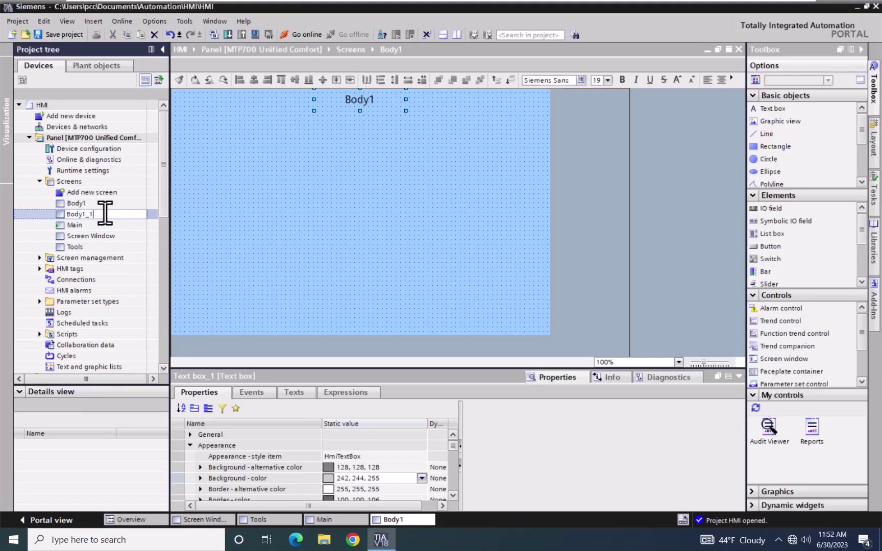
key(BackSpace)
key(BackSpace)
key(BackSpace)
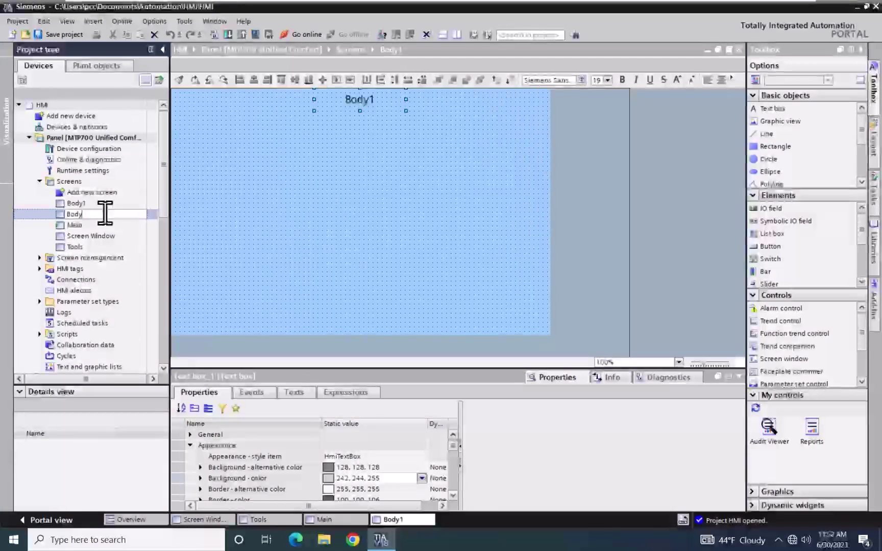
text(2)
key(Return)
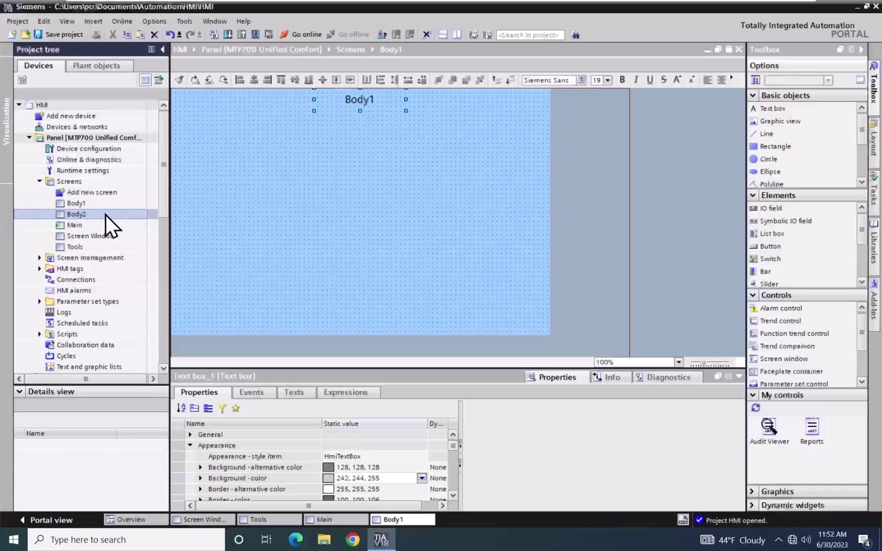
click(280, 216)
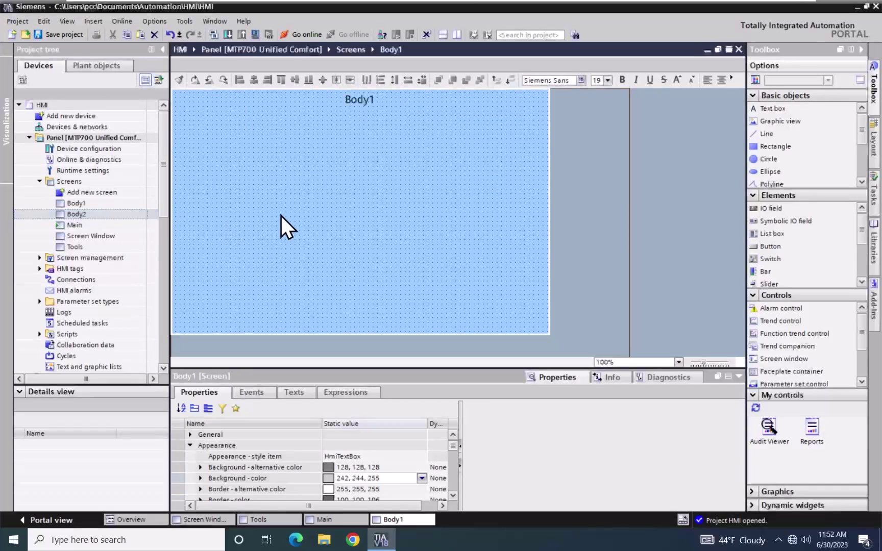
click(60, 213)
Step: On Body2, change the heading text to 'Body2' and set the background to cyan (0, 204, 255)
double_click(59, 213)
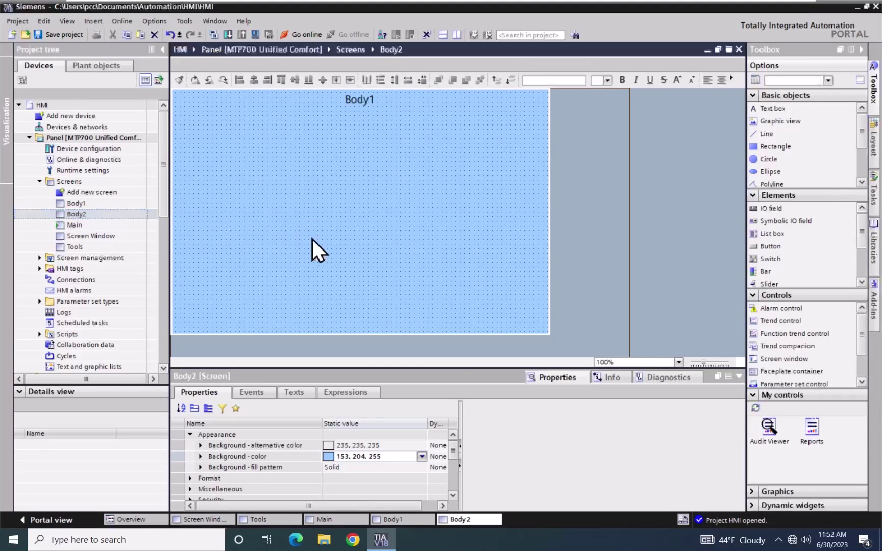
double_click(360, 99)
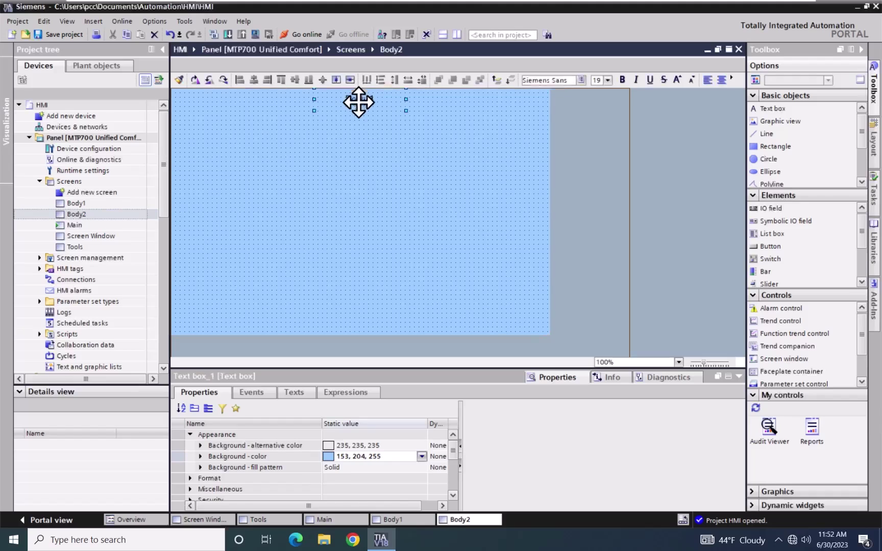
click(384, 99)
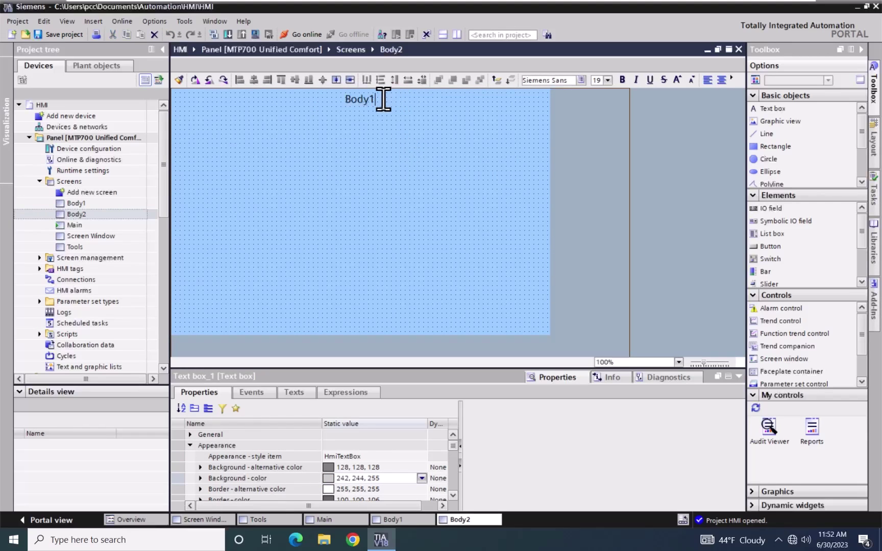
key(BackSpace)
text(2)
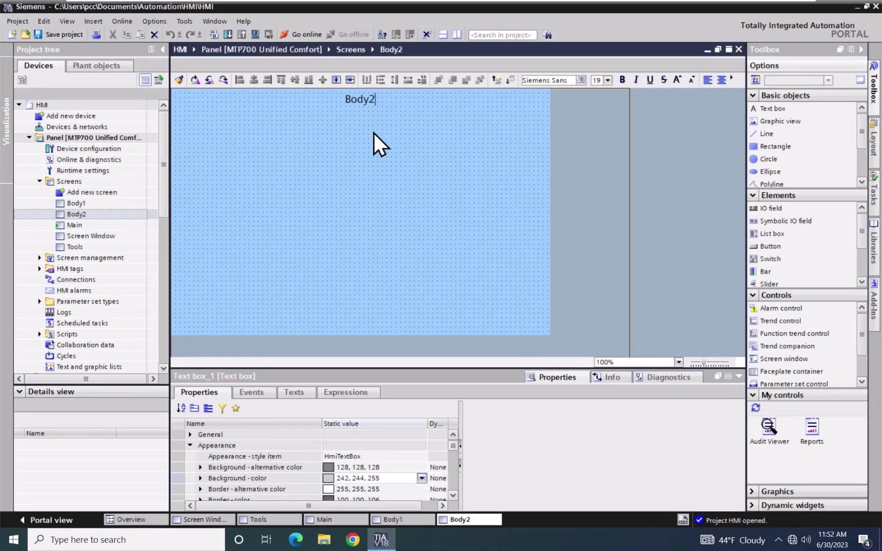
click(377, 161)
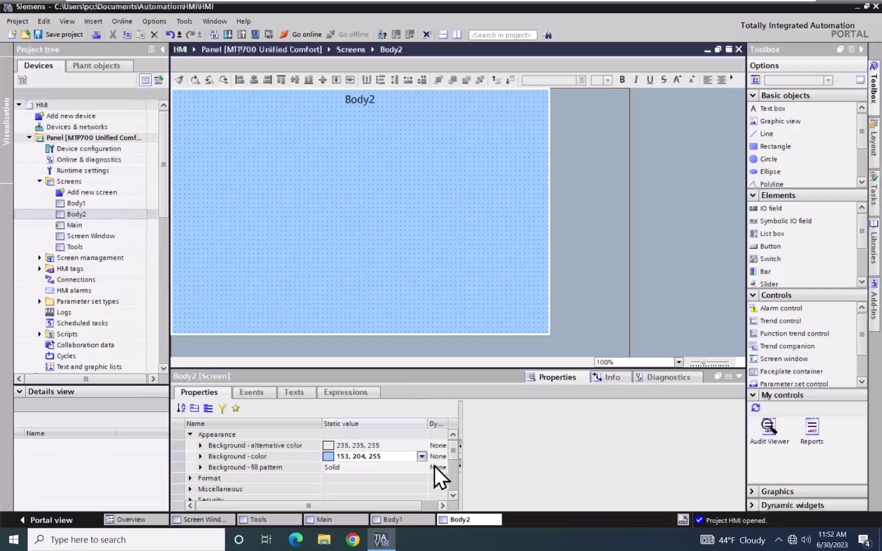
click(422, 457)
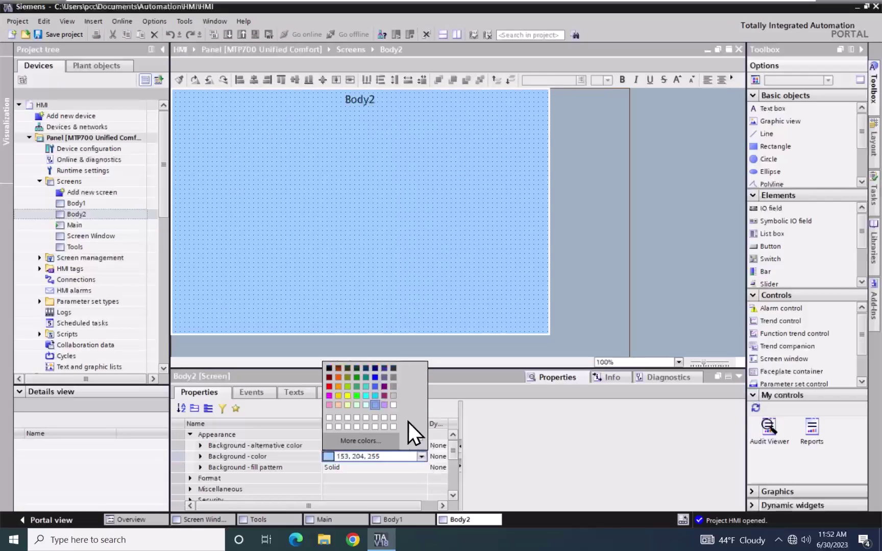
click(375, 396)
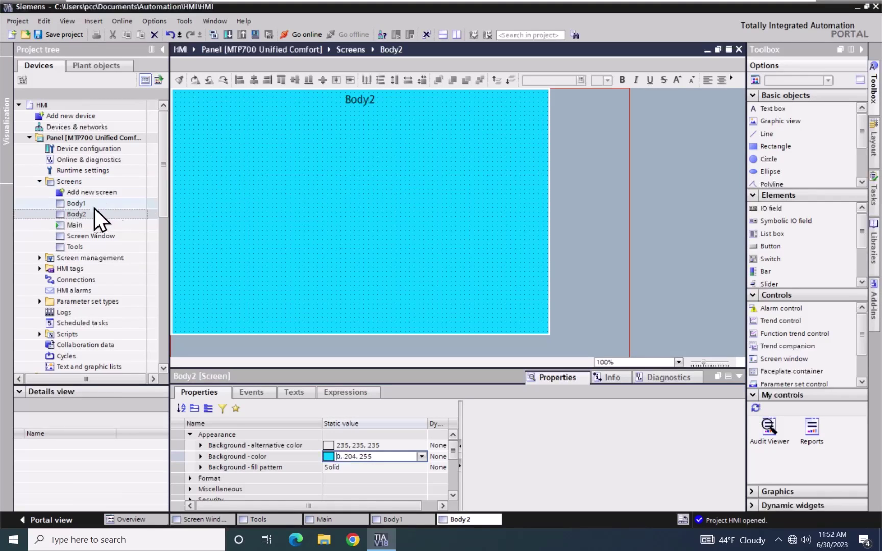
Step: Drag Body1 onto the Body2 canvas to create a button that changes to screen Body1 on release
click(65, 204)
drag(60, 204, 356, 317)
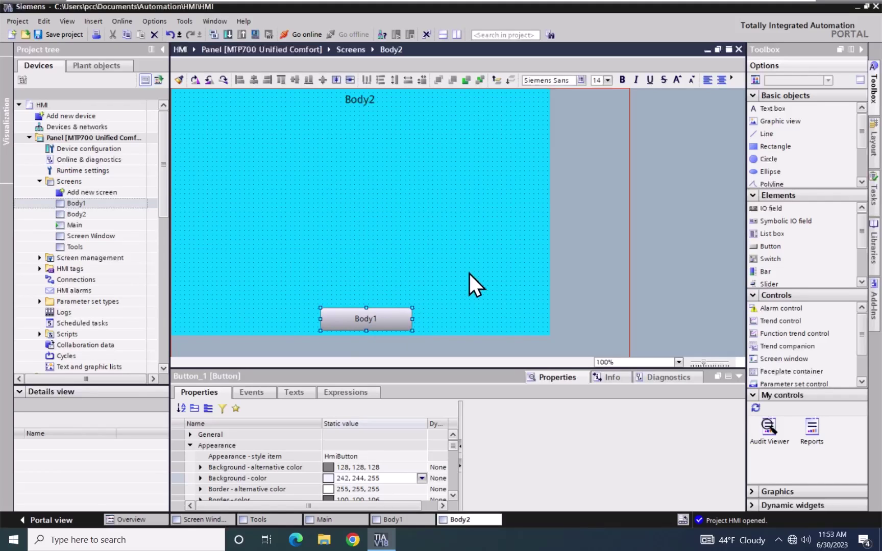
click(257, 393)
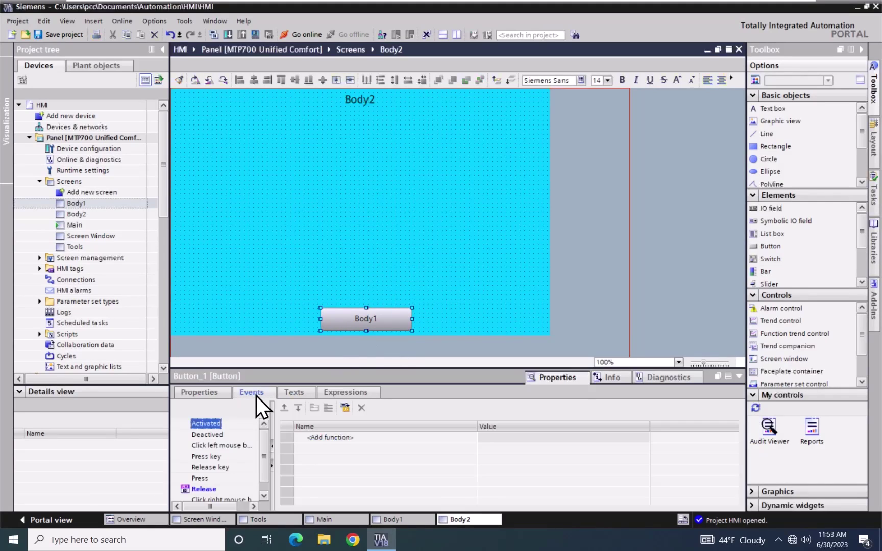
click(207, 490)
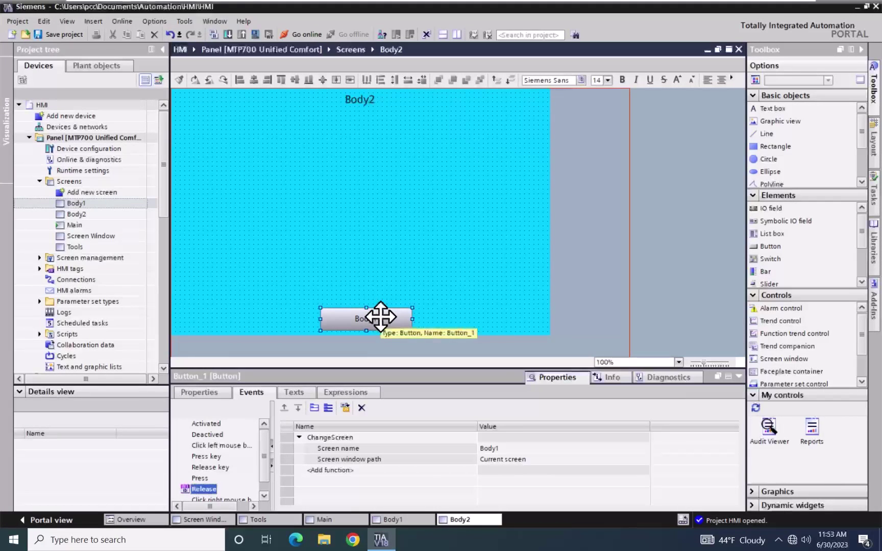
Step: Copy the Body1 button and select the Body1 screen in the project tree
right_click(365, 323)
click(388, 337)
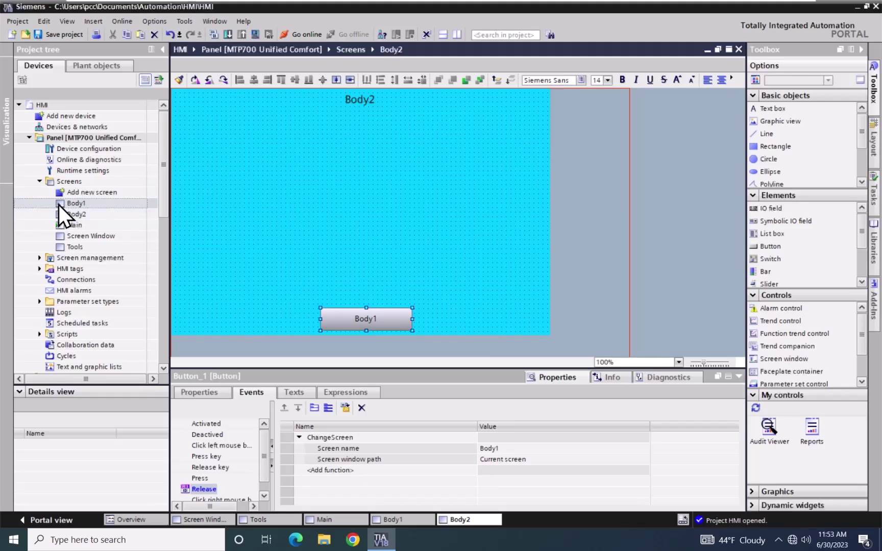
click(59, 204)
Step: Paste the copied button onto the Body1 screen and relabel it 'Body2'
double_click(59, 205)
right_click(342, 278)
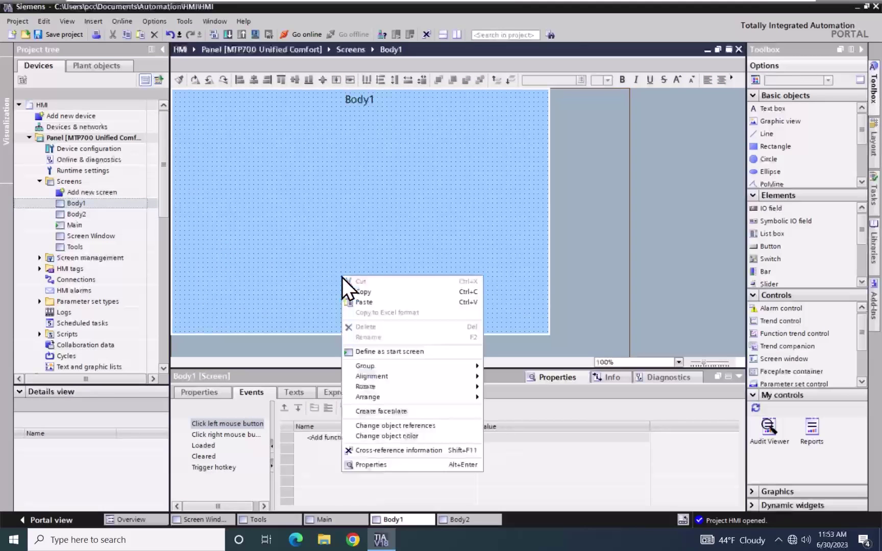
click(370, 303)
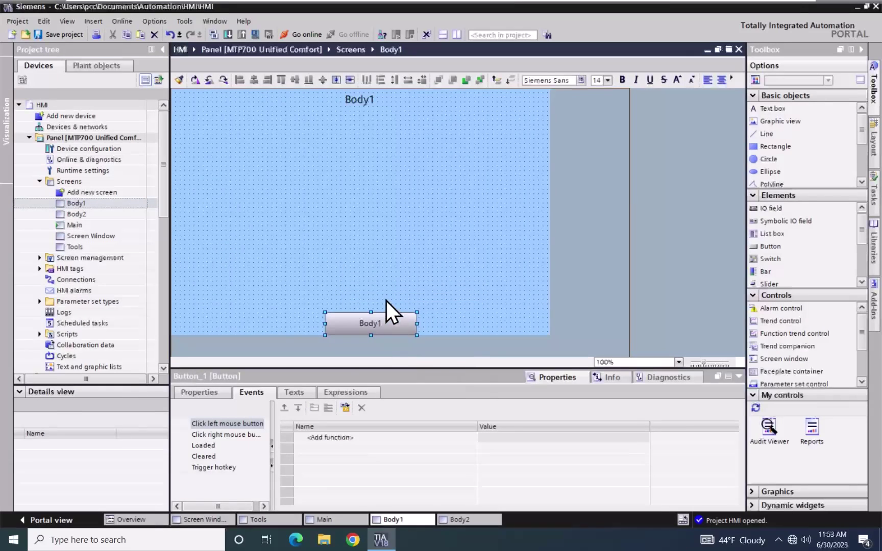
double_click(366, 323)
text(Body1)
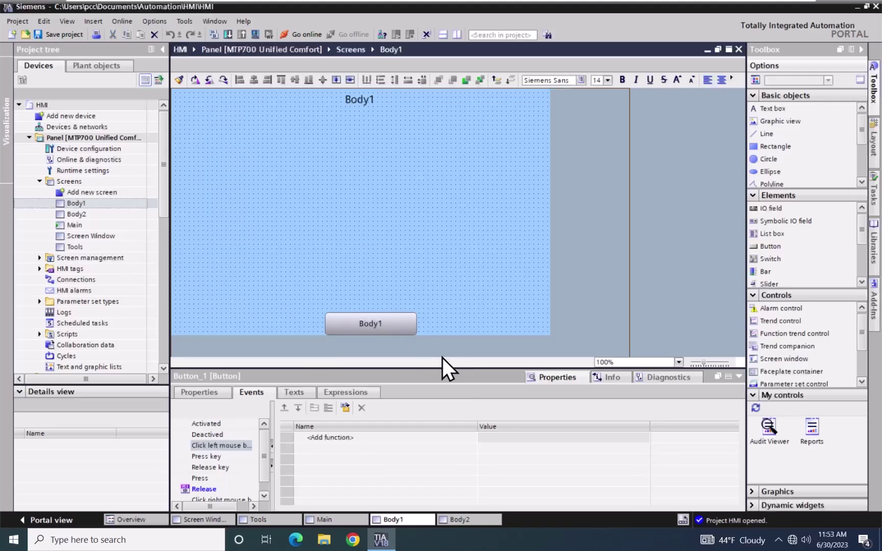
key(BackSpace)
text(2)
click(409, 268)
Step: Set the Body2 button's Release ChangeScreen screen name to Body2
click(388, 326)
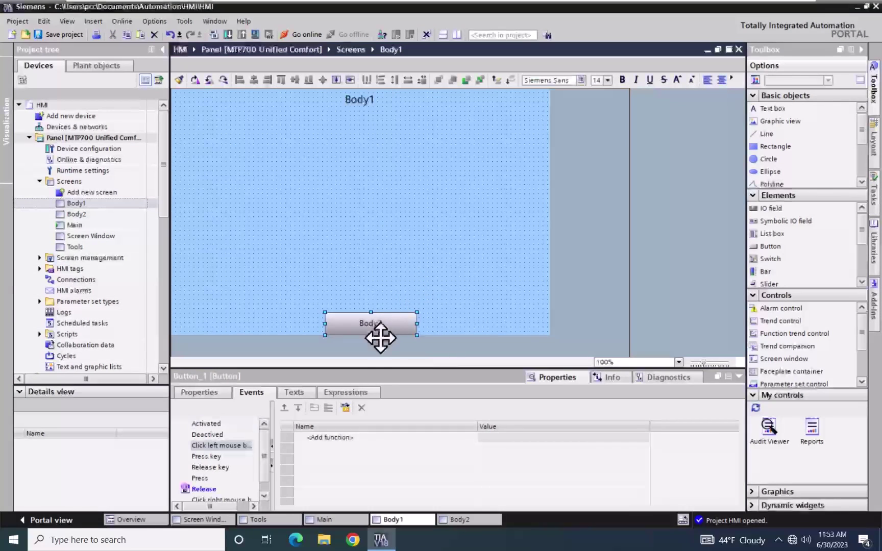
click(200, 489)
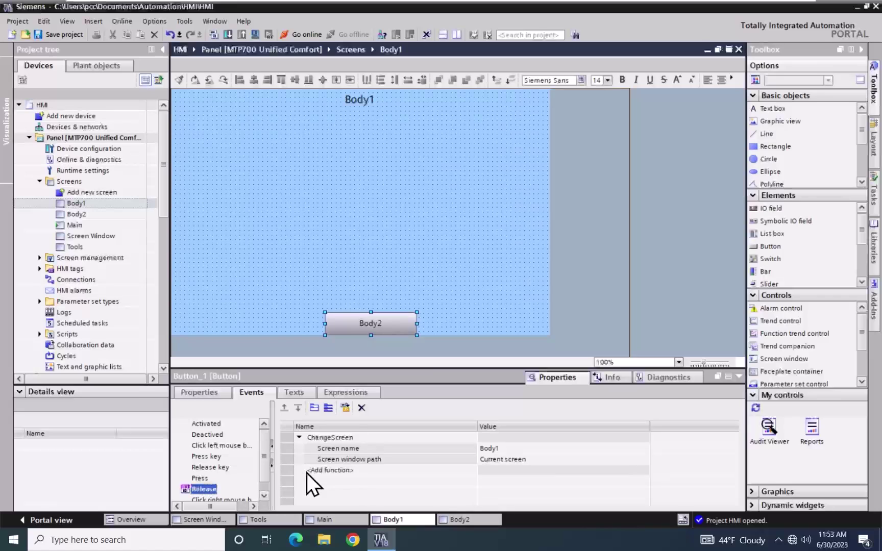
click(506, 451)
click(507, 448)
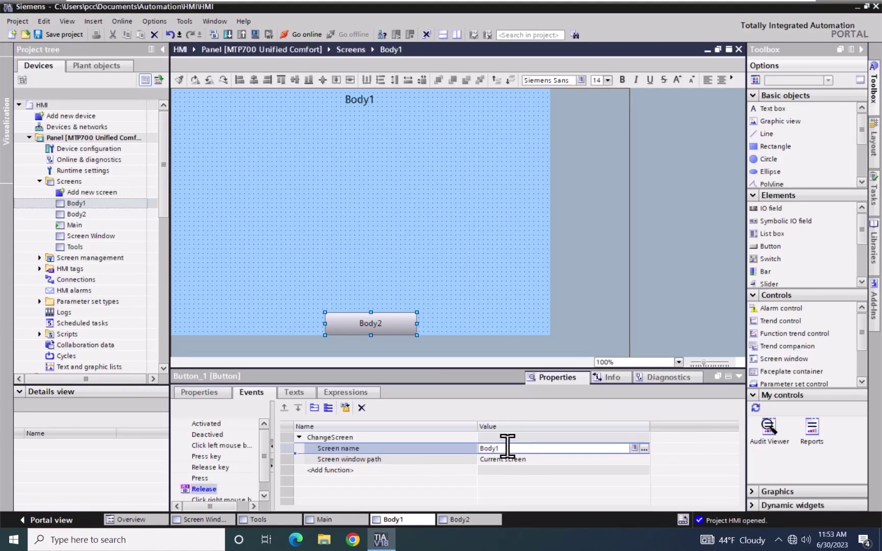
text(2)
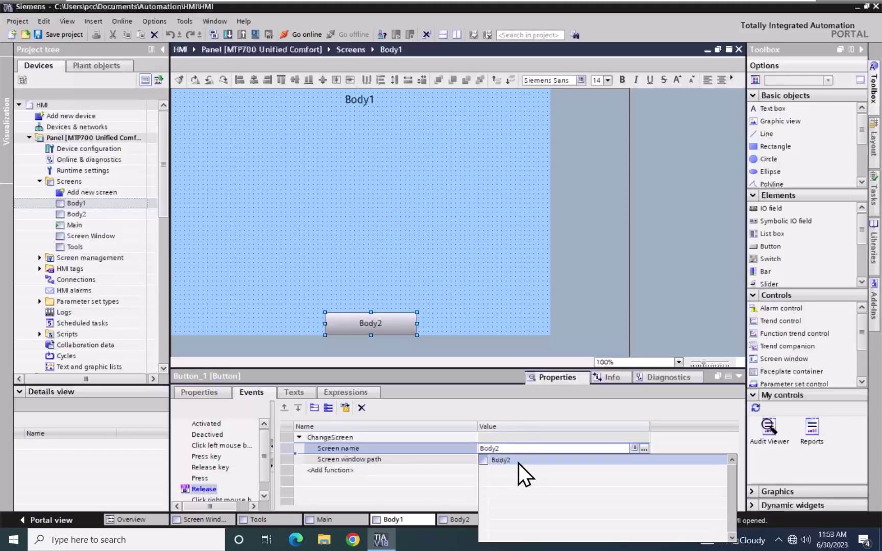
click(515, 462)
click(455, 228)
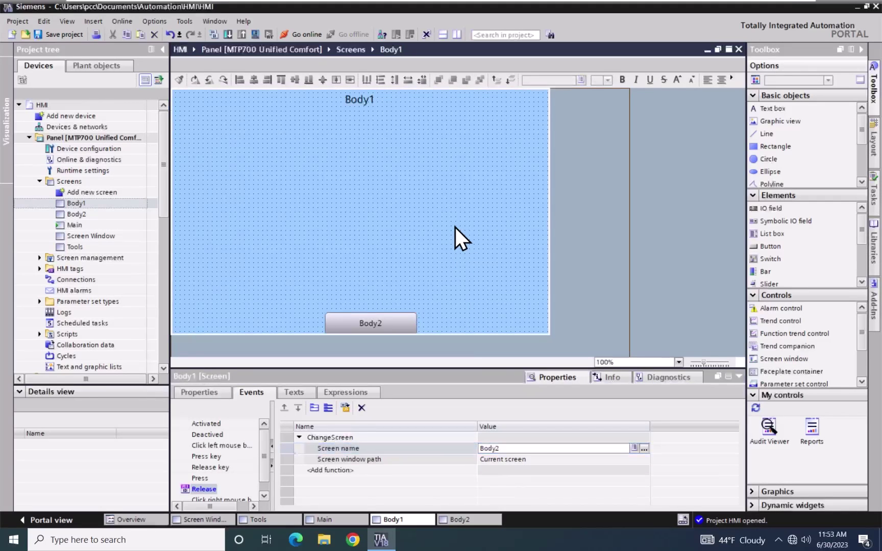
Step: Open the Screen Window screen and add a narrowed Body1 button on its left side
double_click(67, 225)
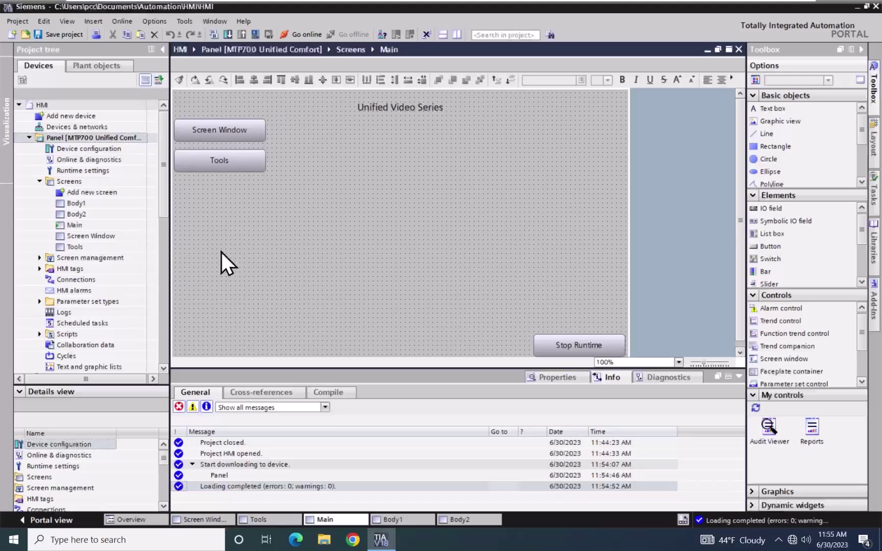
double_click(56, 237)
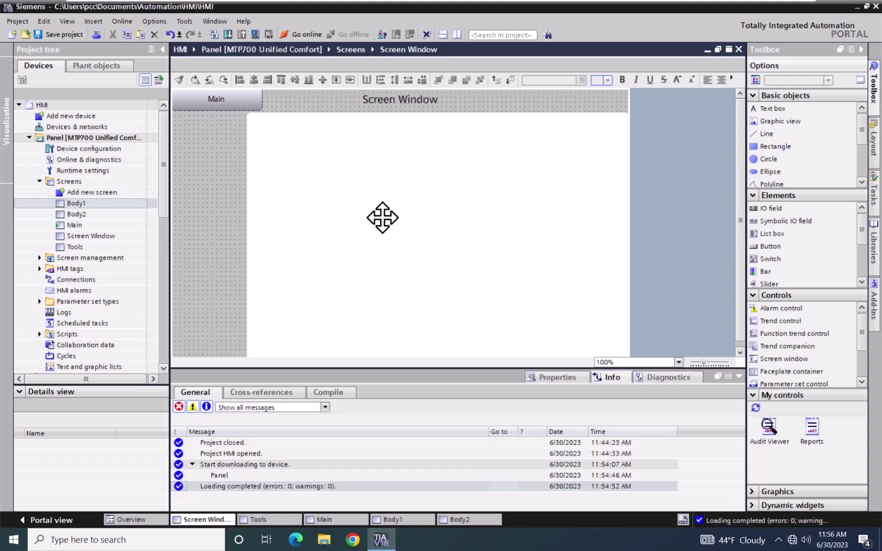
click(60, 204)
drag(60, 204, 174, 187)
drag(262, 197, 247, 197)
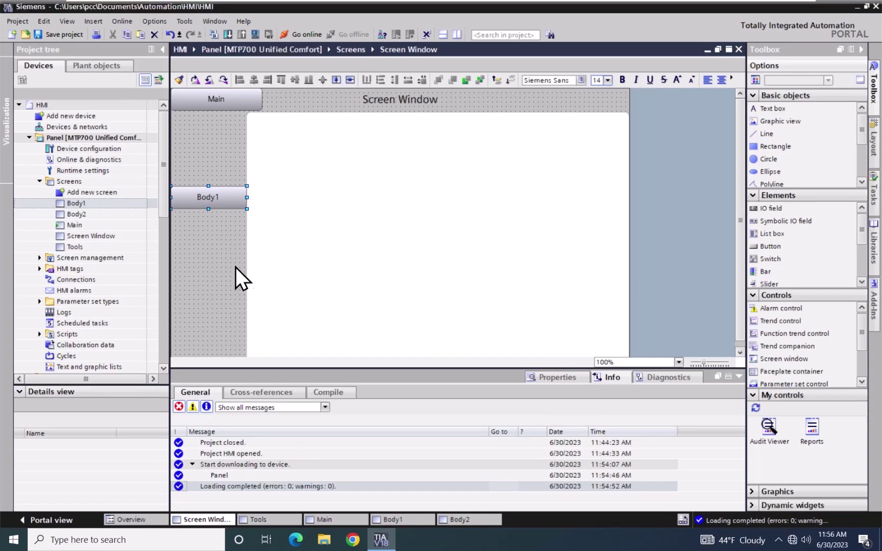
Step: Set the Body1 button's Release ChangeScreen path to Screen window_1
click(542, 376)
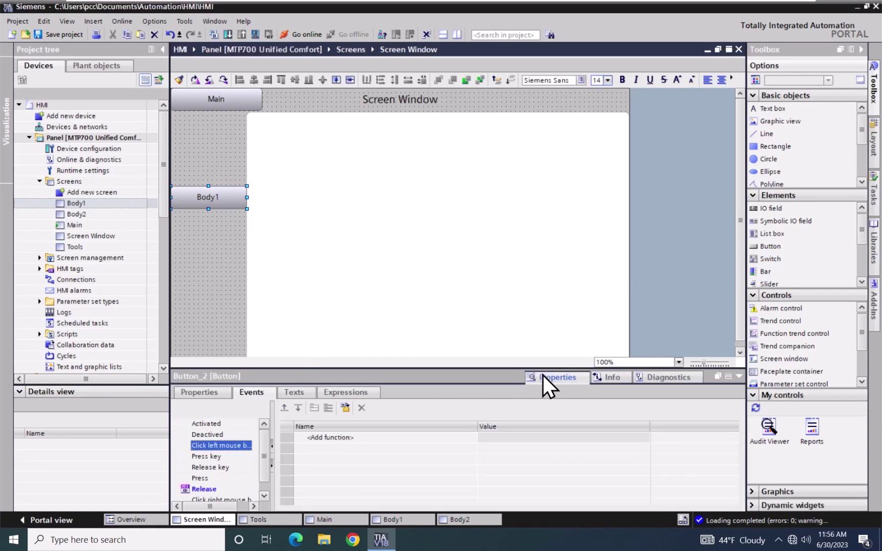
click(206, 489)
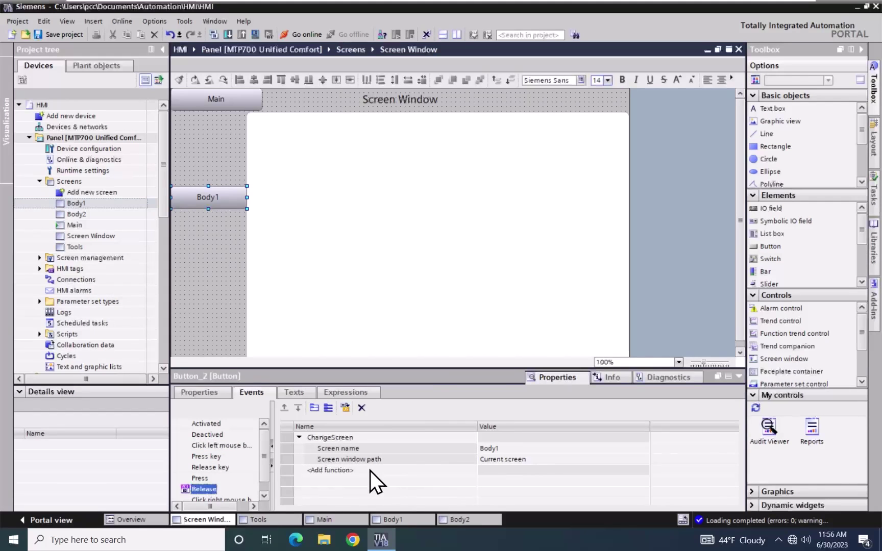
click(509, 462)
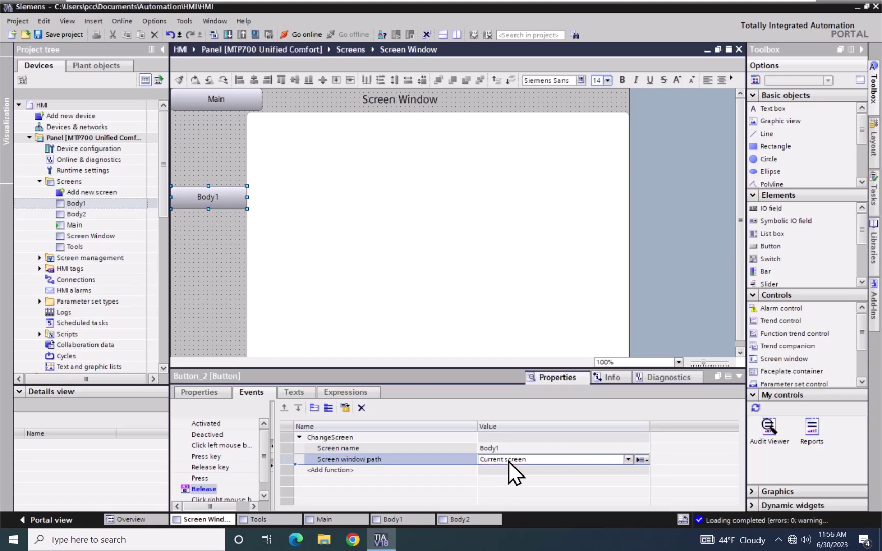
click(643, 462)
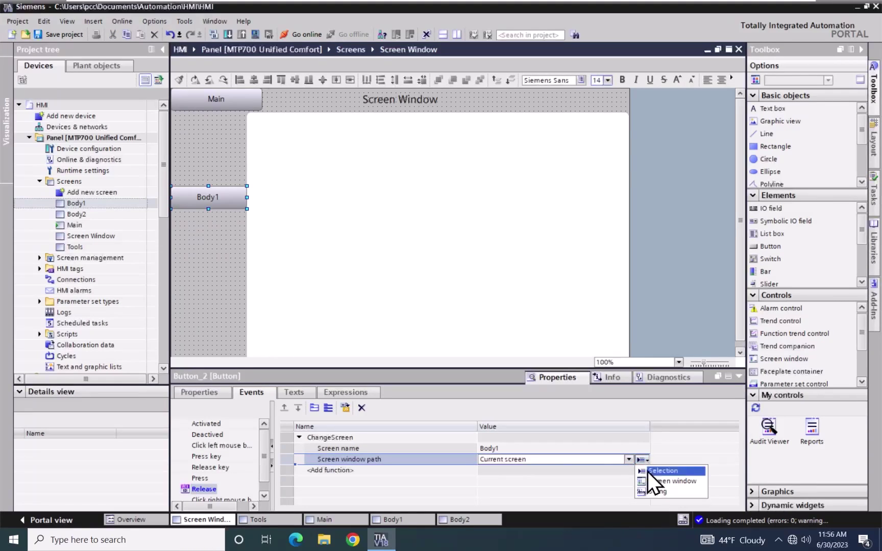
click(657, 480)
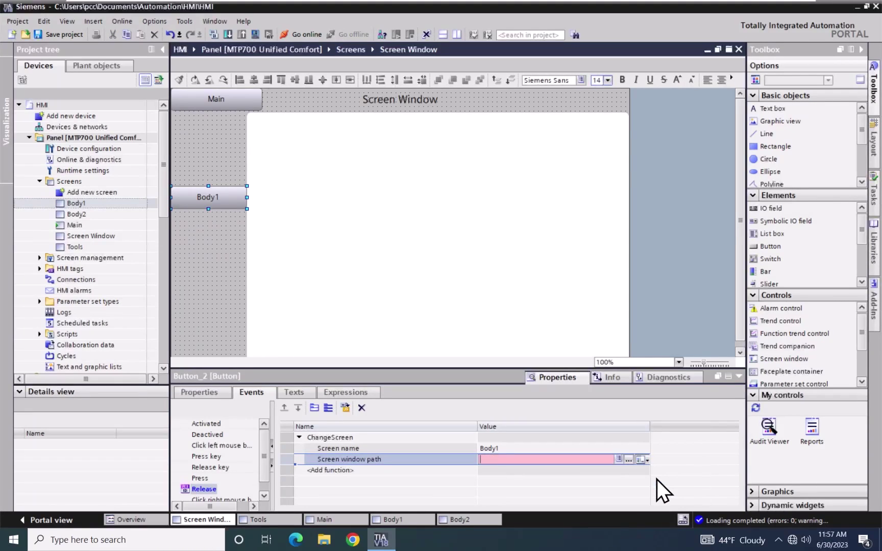
click(629, 460)
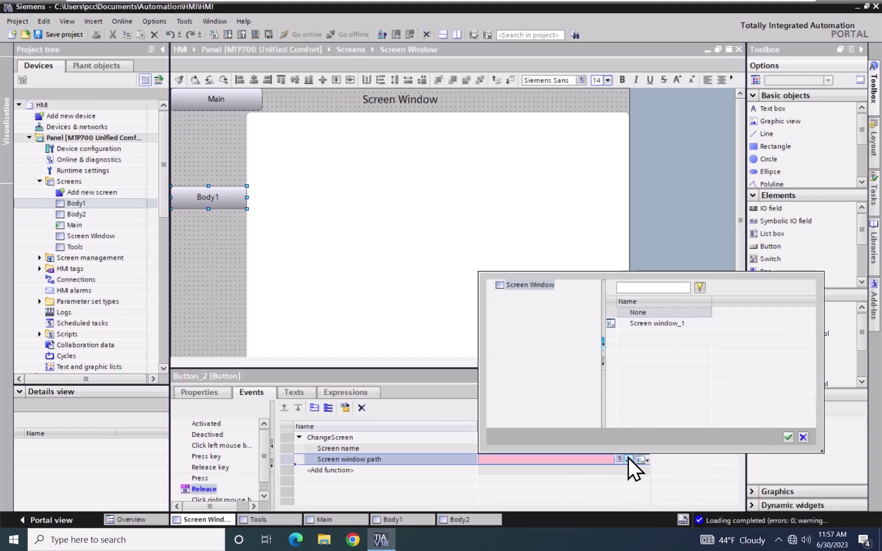
click(653, 323)
click(787, 438)
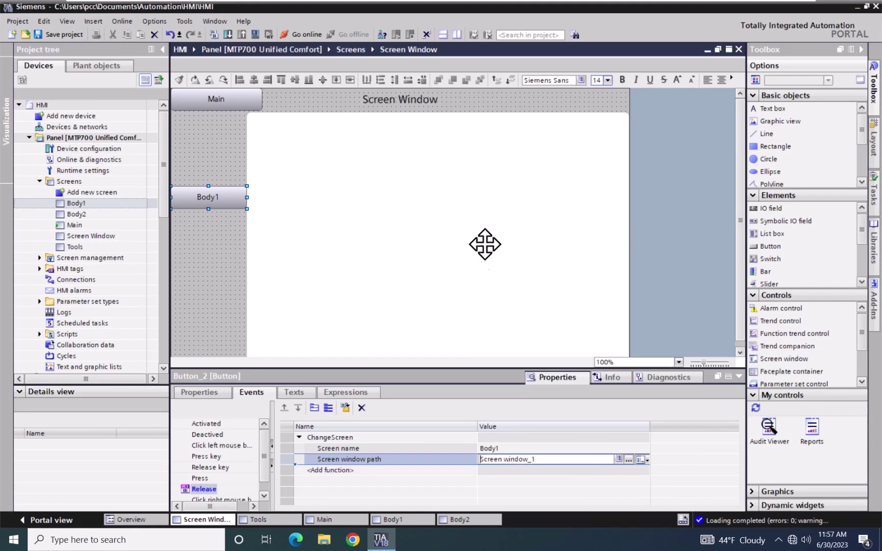
click(464, 209)
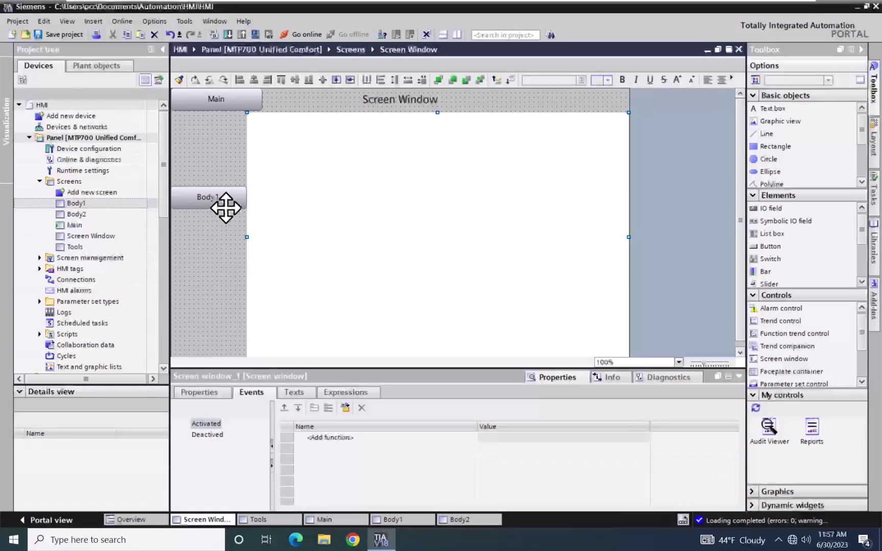
click(209, 202)
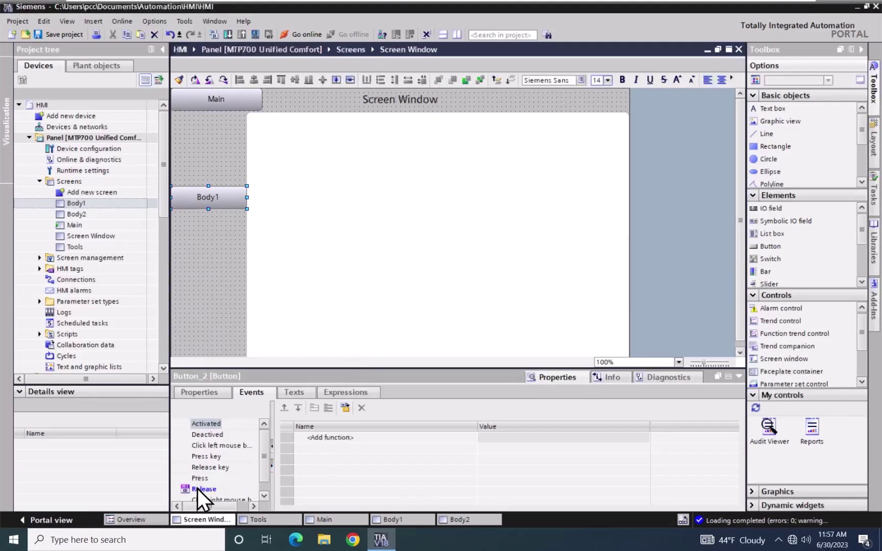
click(200, 489)
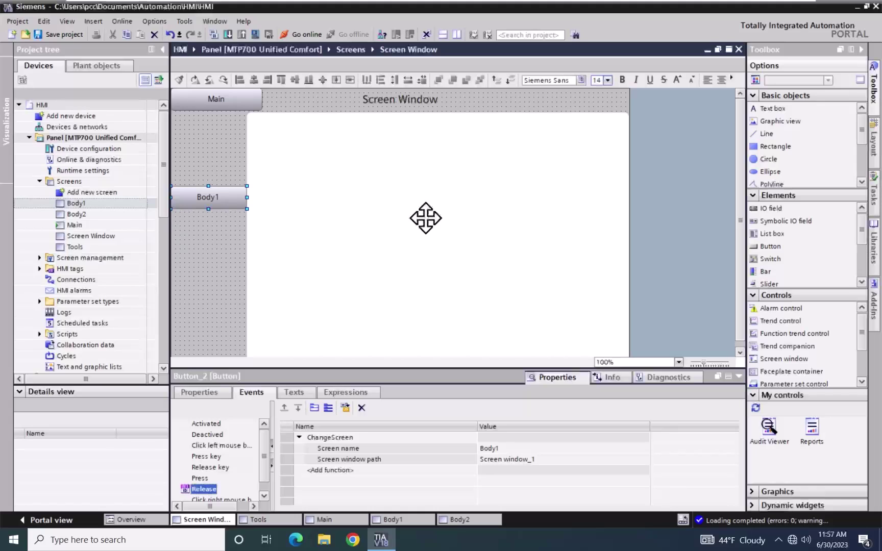
Step: Copy the Body1 button, place the copy just below it and relabel it 'Body2'
right_click(225, 198)
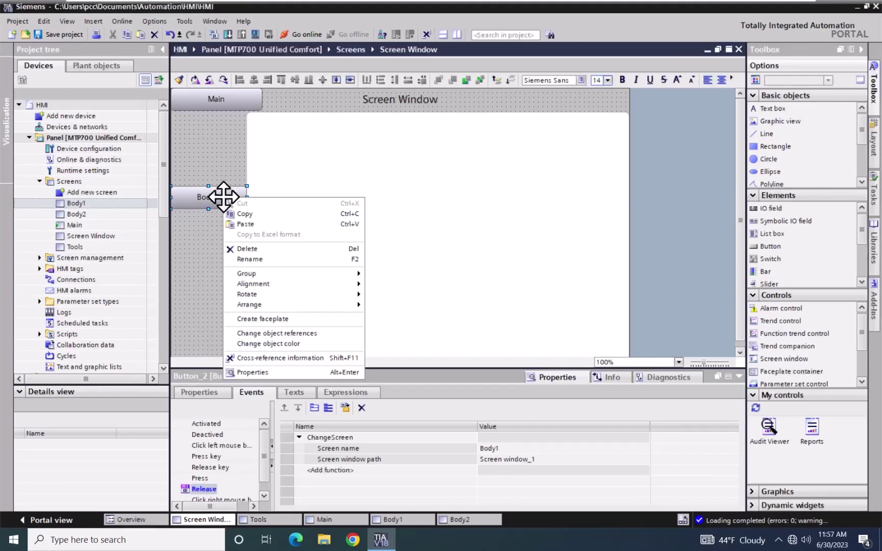
click(247, 218)
right_click(205, 234)
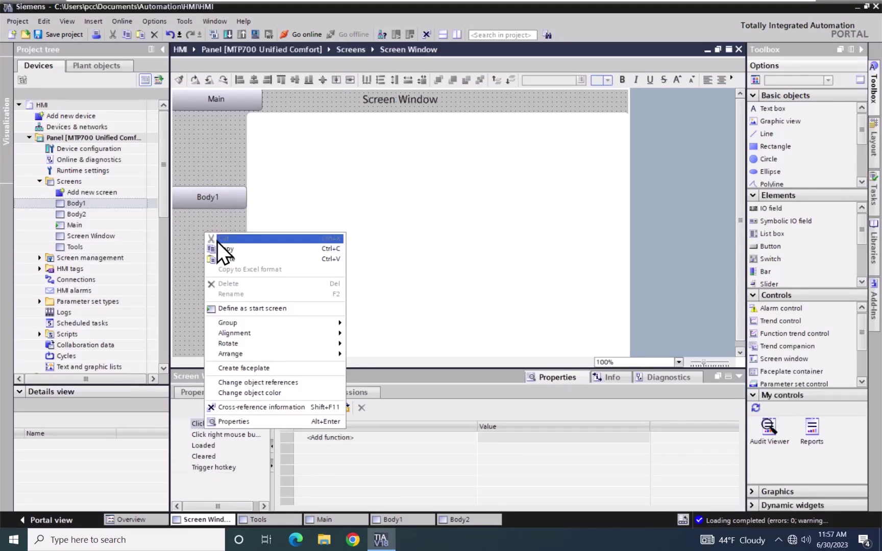
click(237, 261)
drag(227, 204, 221, 228)
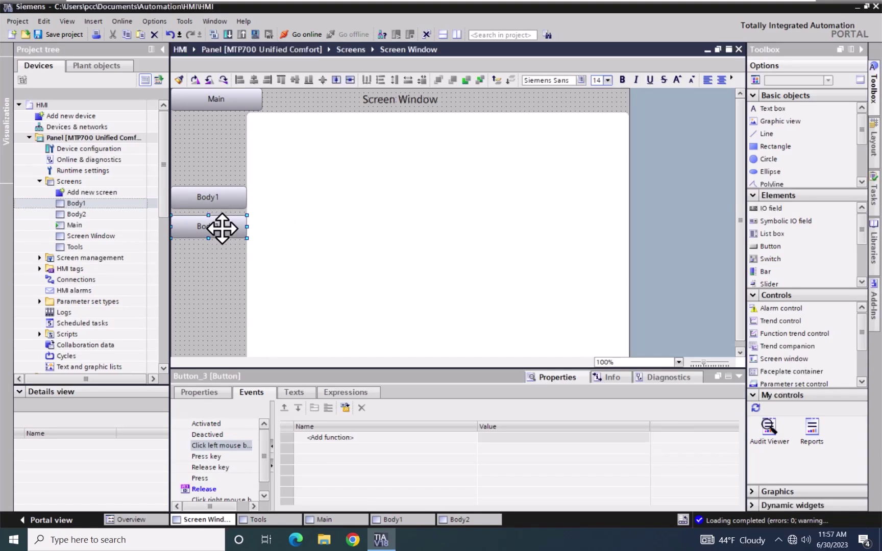
double_click(221, 228)
click(224, 228)
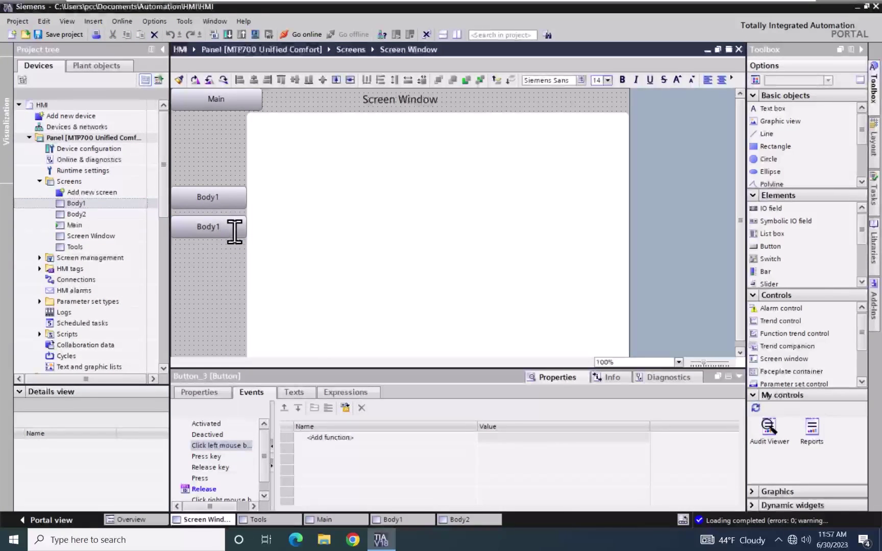
key(BackSpace)
text(2)
click(220, 301)
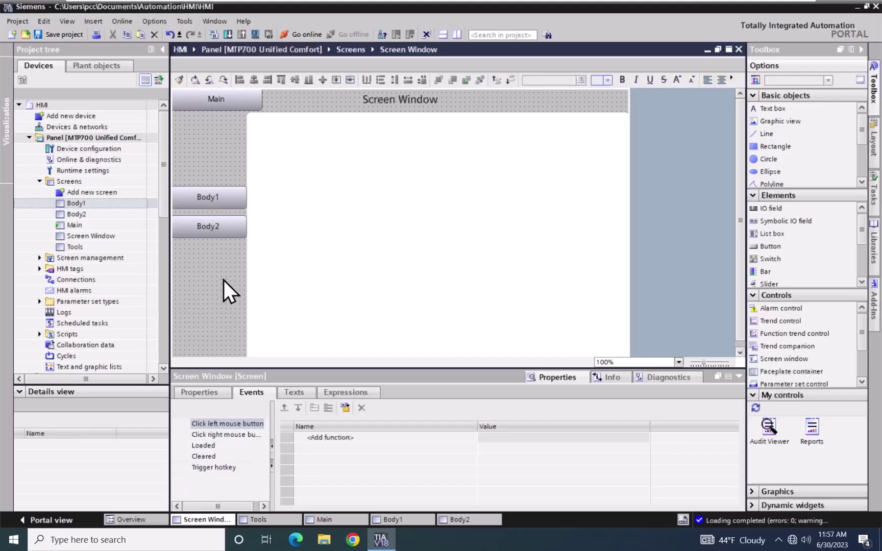
Step: Change the Body2 button's Release ChangeScreen screen name to Body2
click(217, 233)
click(204, 489)
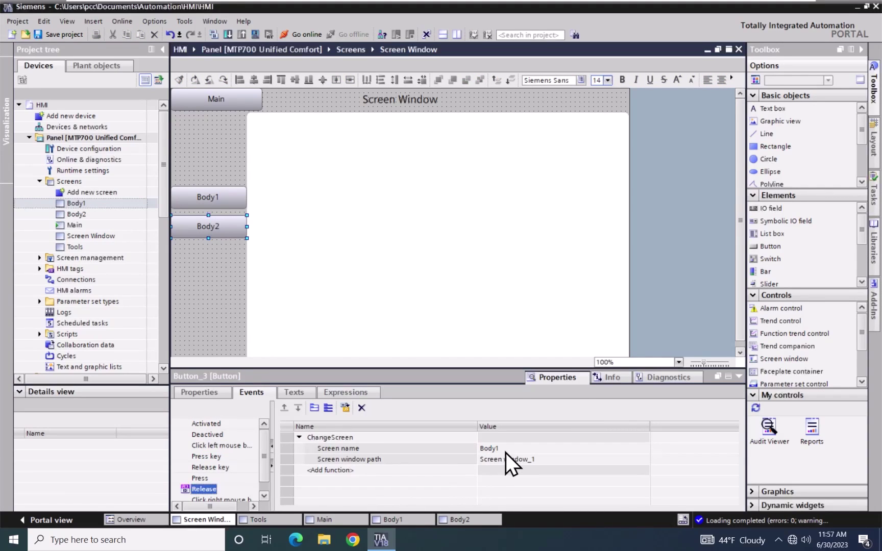
click(504, 449)
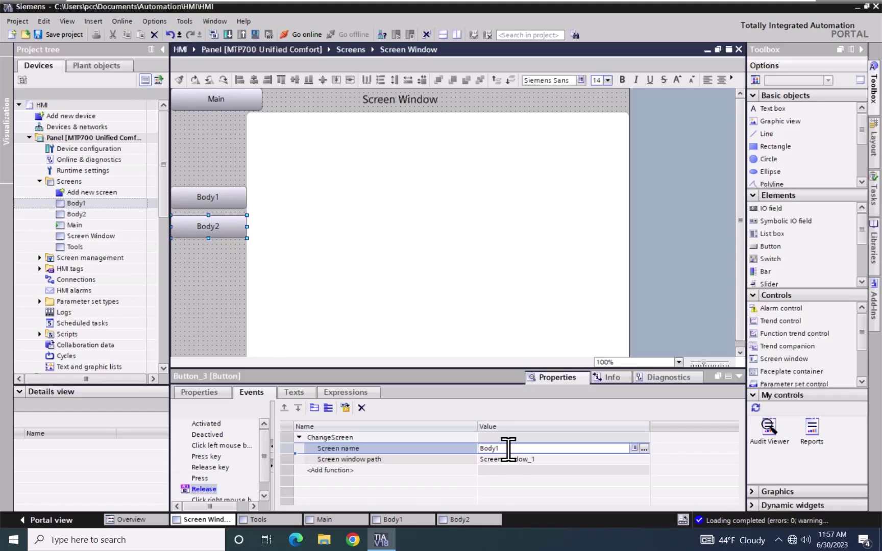
key(BackSpace)
text(2)
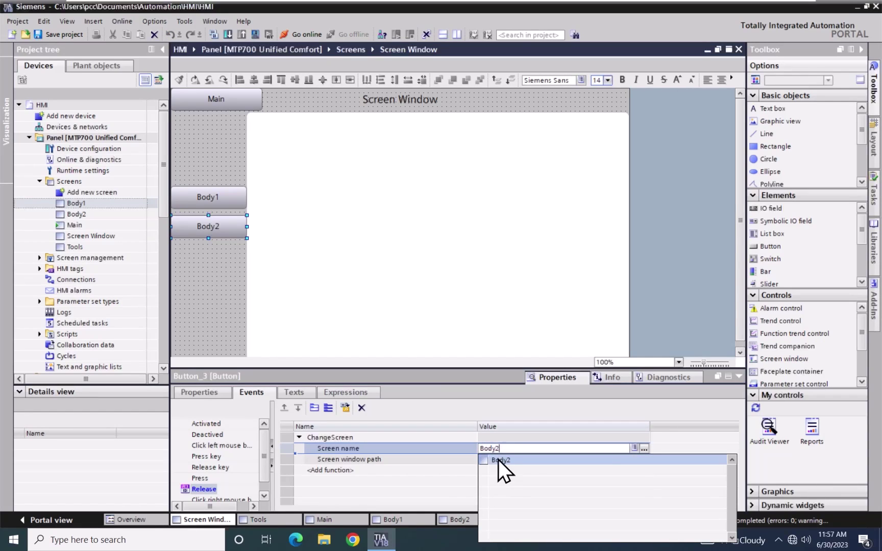
click(498, 459)
click(228, 310)
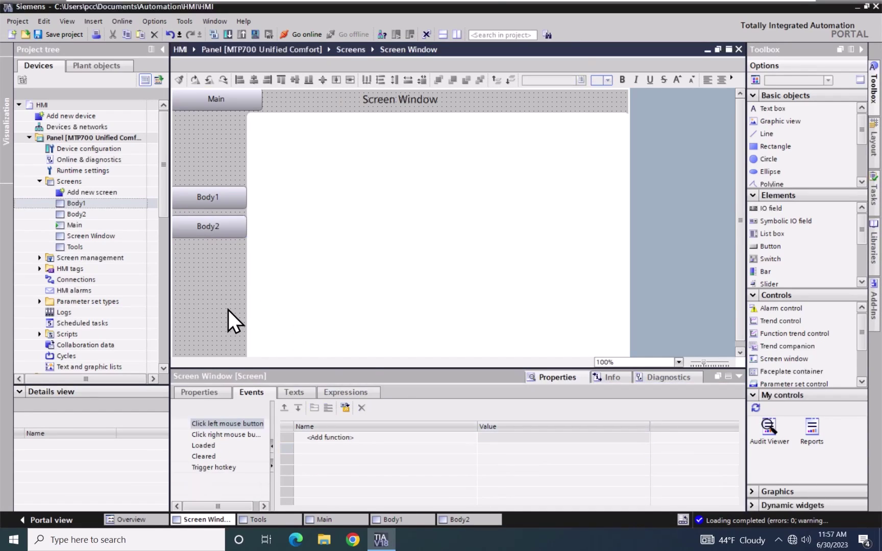
Step: Start the Panel simulation and load it without keeping user administration data
double_click(77, 227)
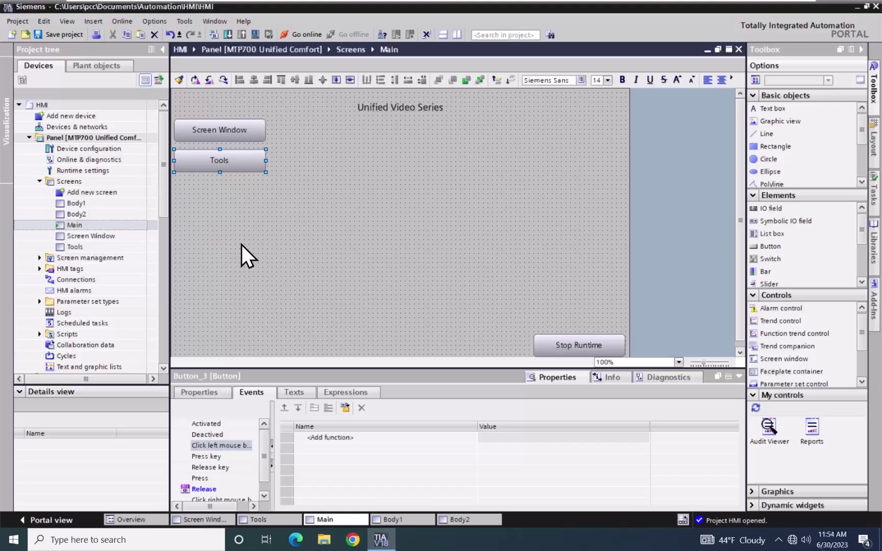
click(37, 138)
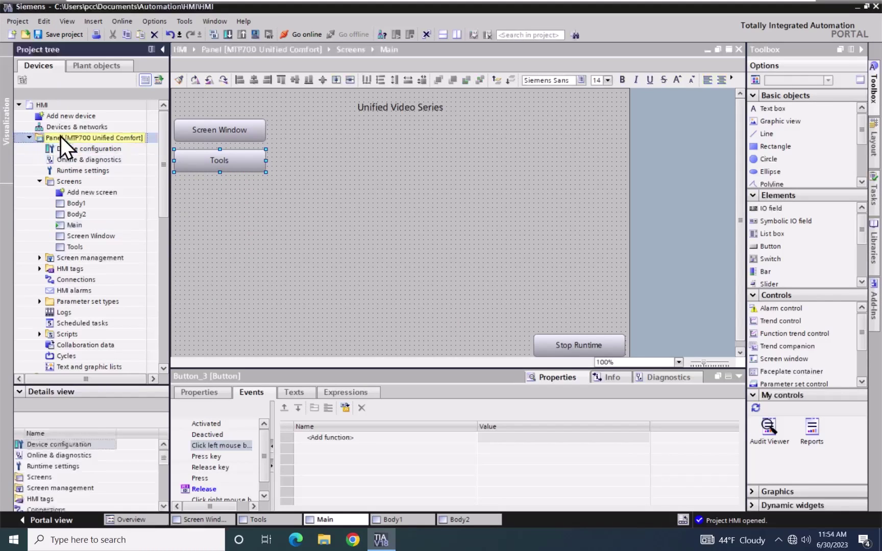
click(256, 33)
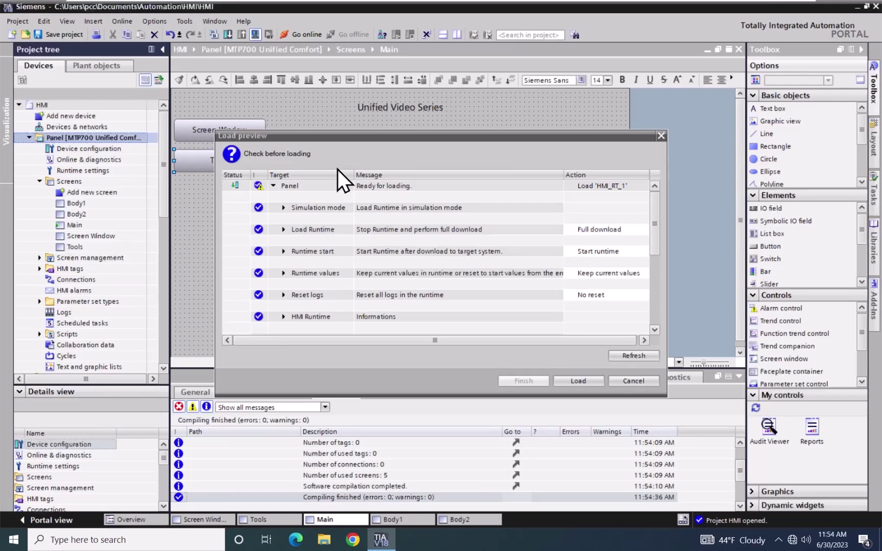
click(283, 273)
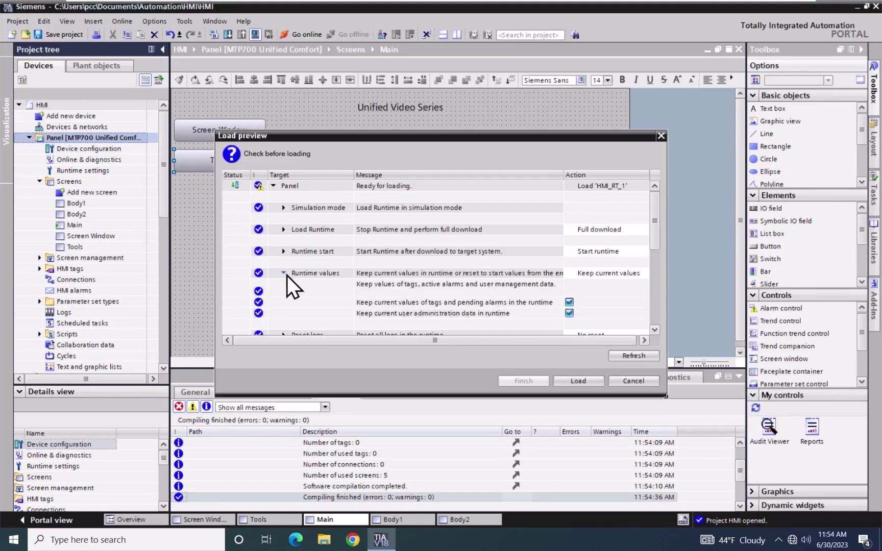
click(569, 313)
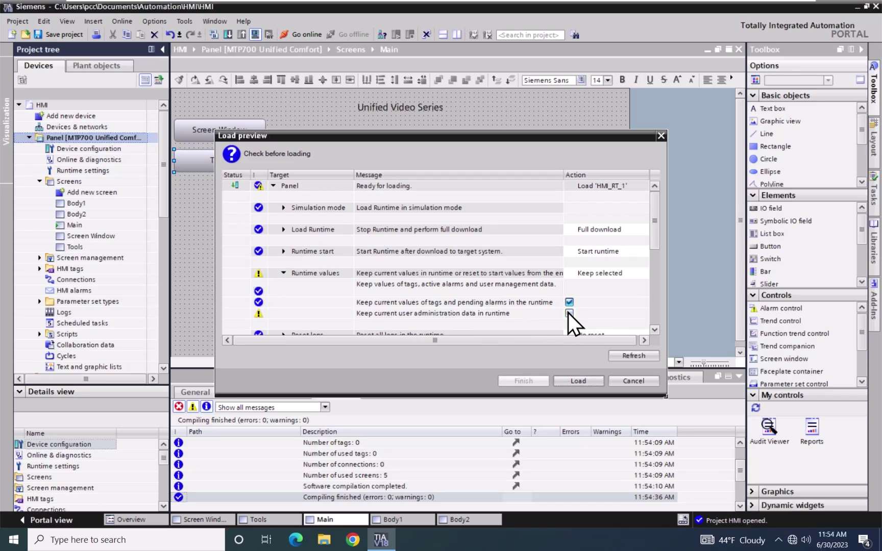
click(569, 380)
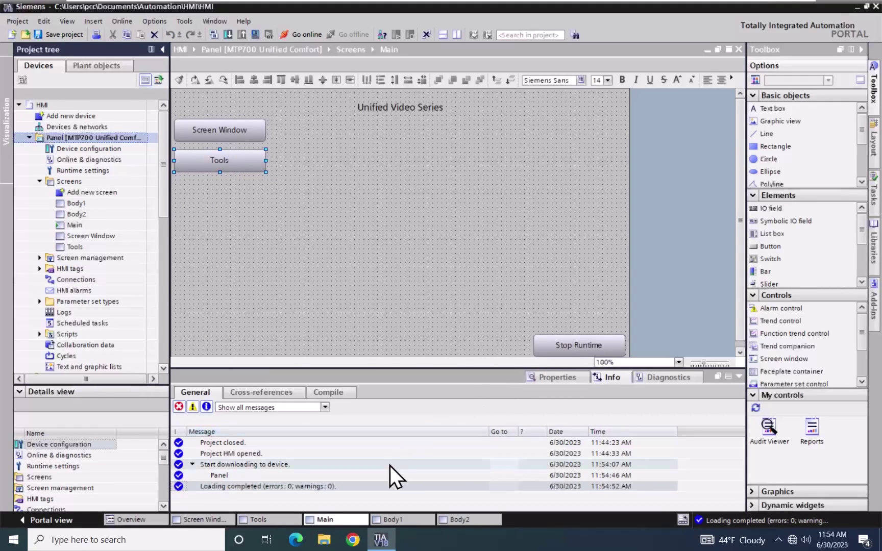
Step: Open the WinCC Unified RT bookmark in Chrome and sign in with the saved username and password
click(354, 543)
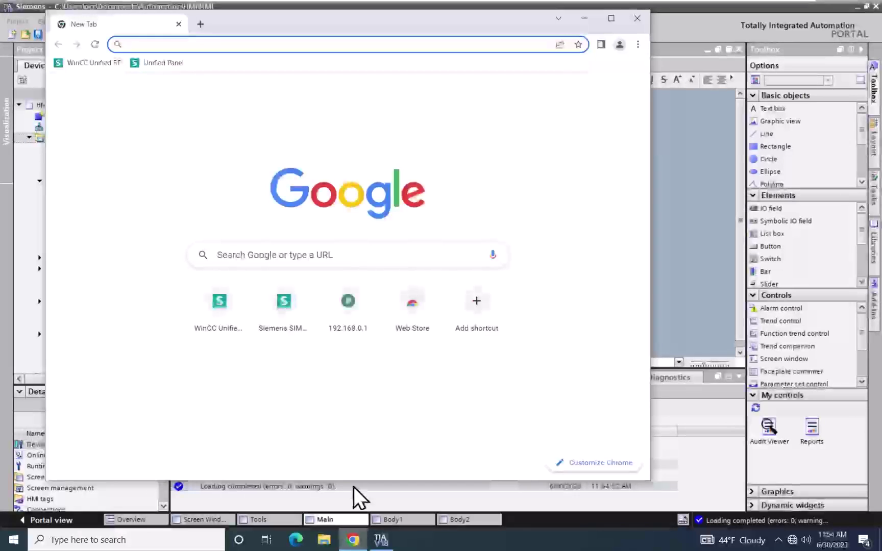
click(90, 62)
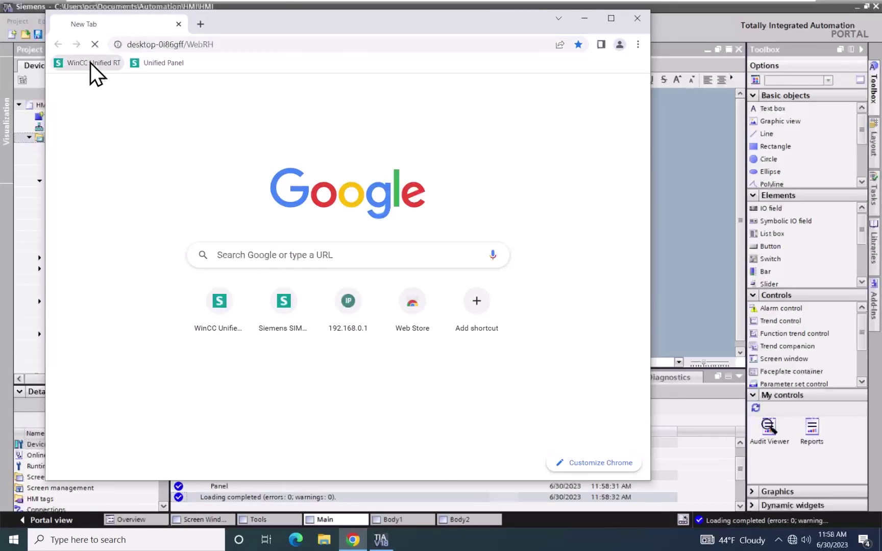
click(322, 221)
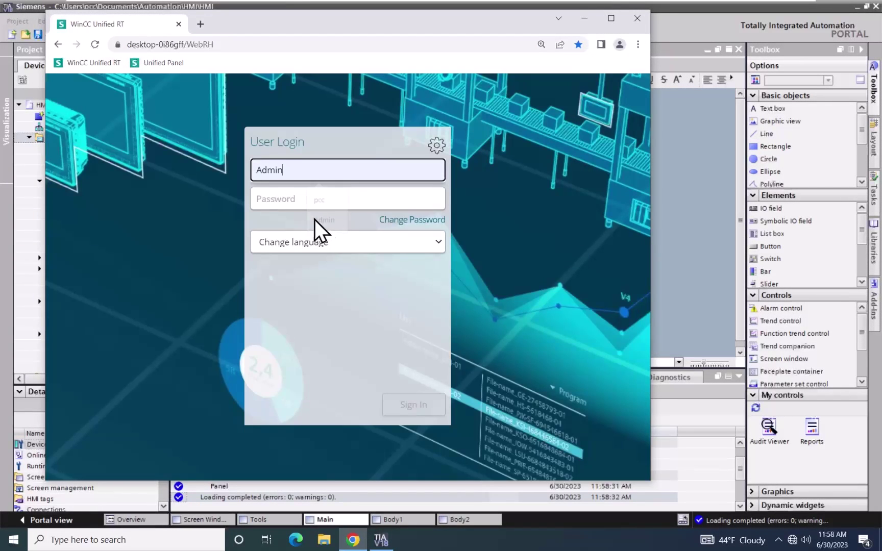
click(263, 198)
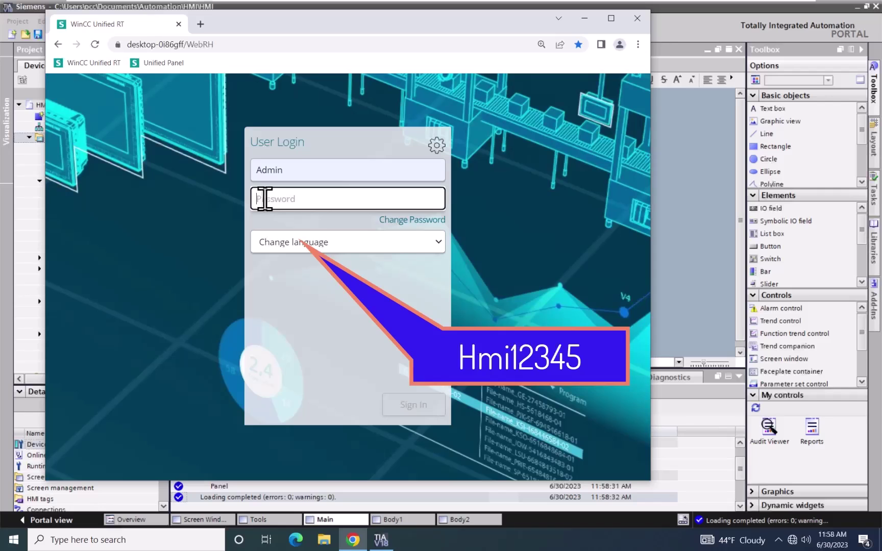
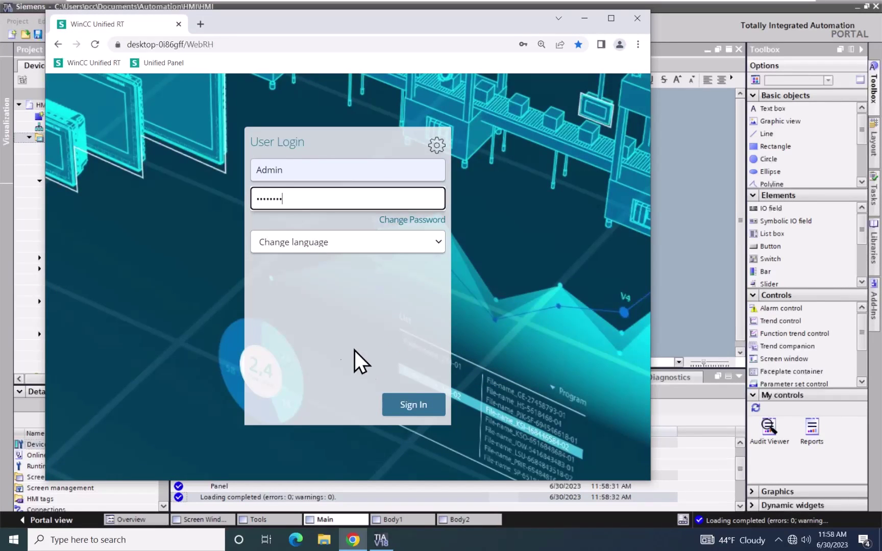
click(408, 407)
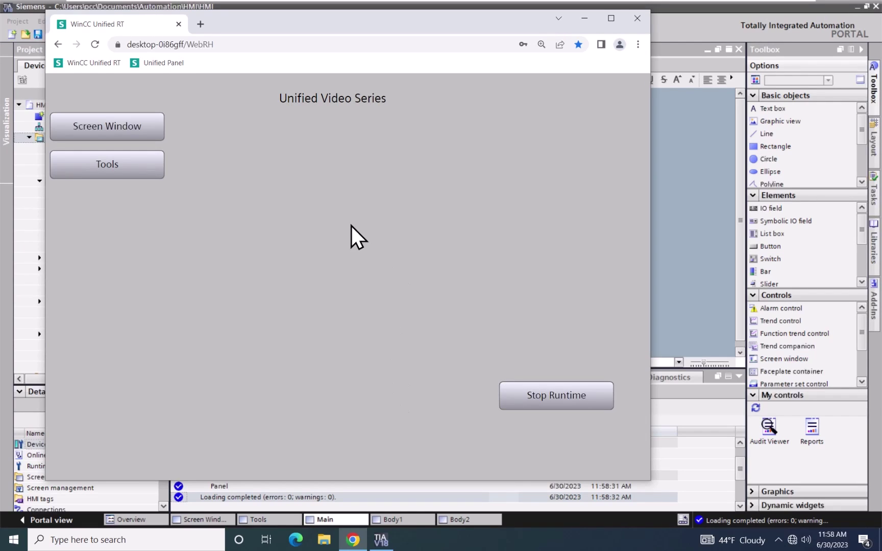
Step: In the runtime, go from Tools back to Main and open the Screen Window screen
click(136, 171)
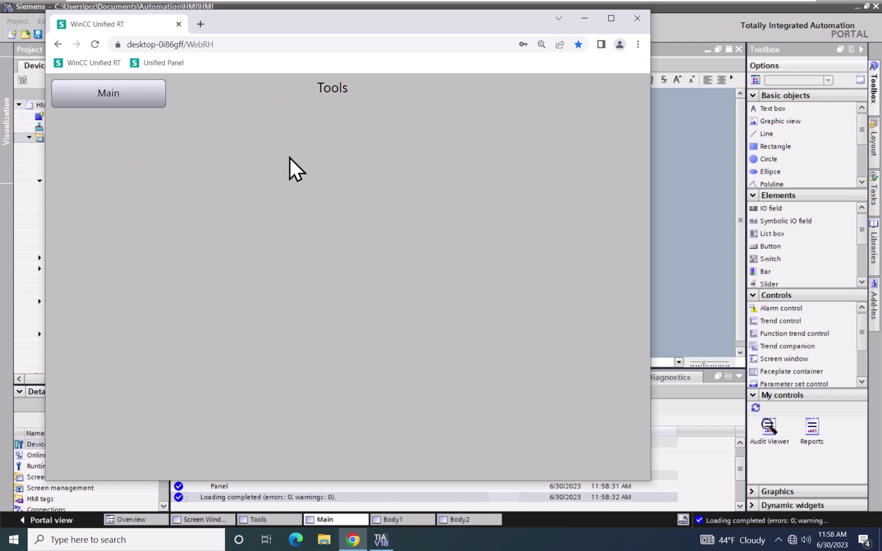
click(115, 94)
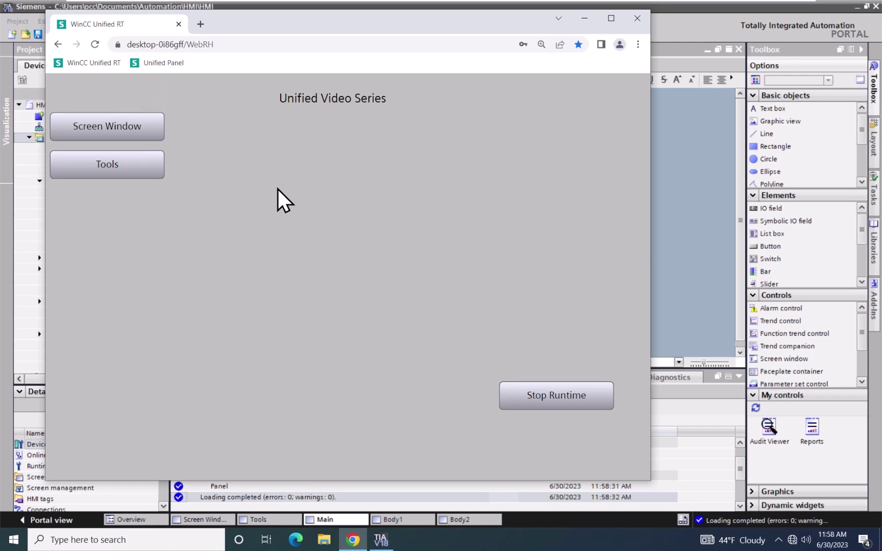
click(145, 127)
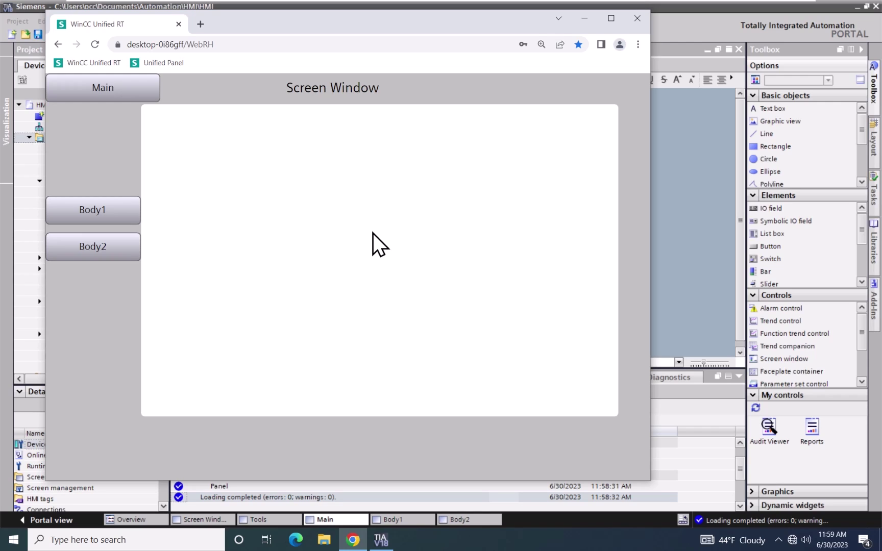
Step: Swap the screen window between blue Body1 and cyan Body2 twice, ending on Body2
click(107, 210)
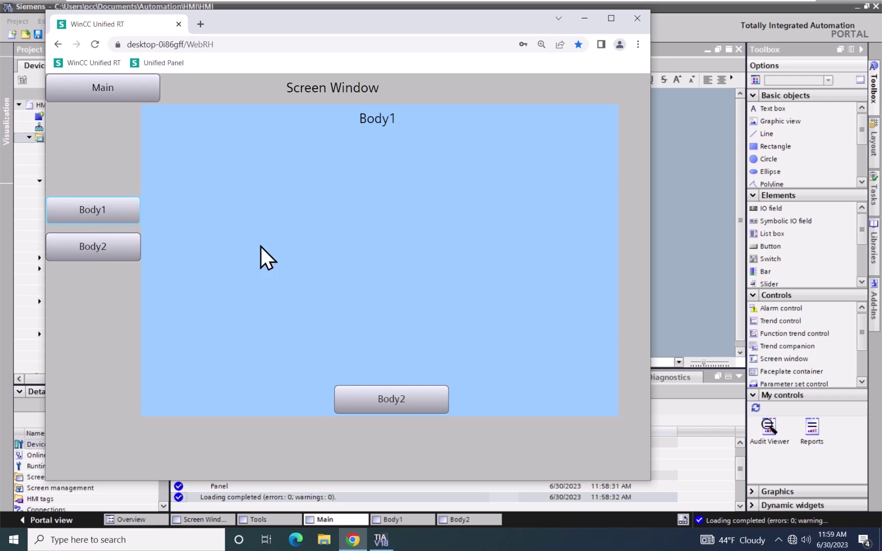
click(102, 253)
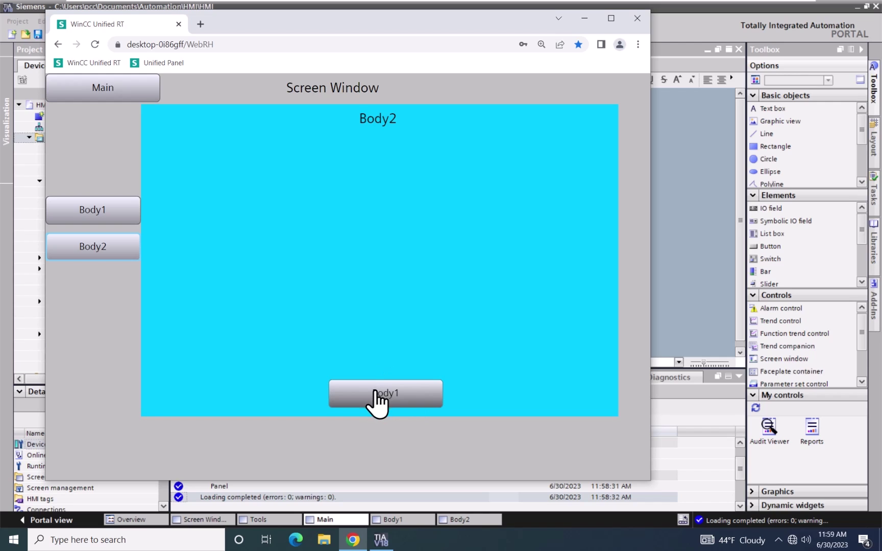
click(350, 394)
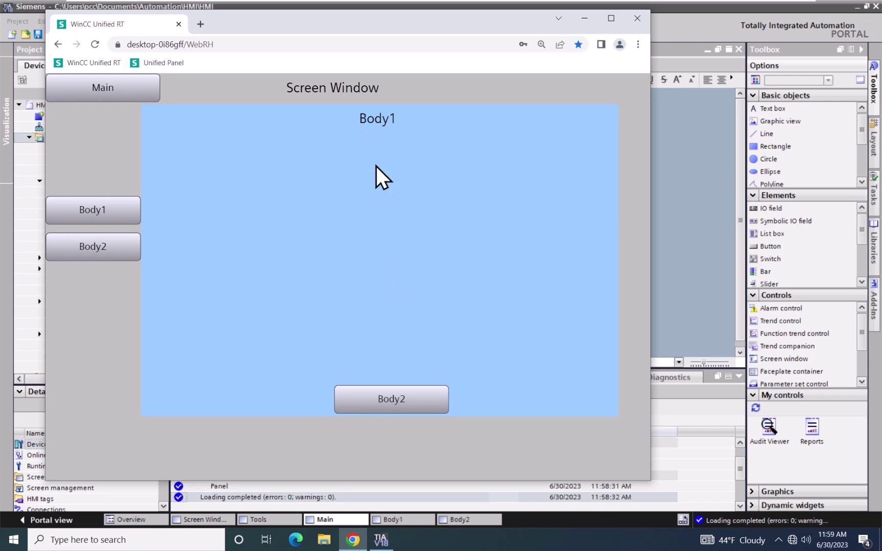
click(394, 407)
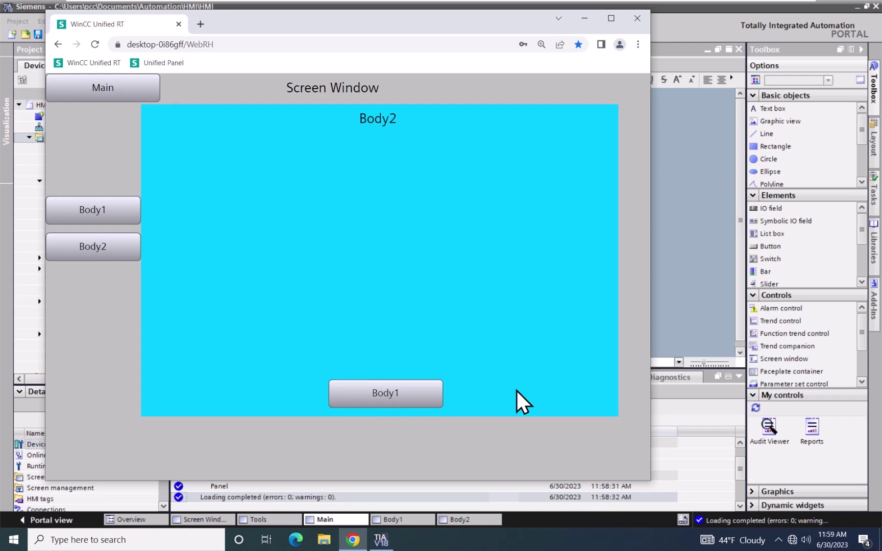